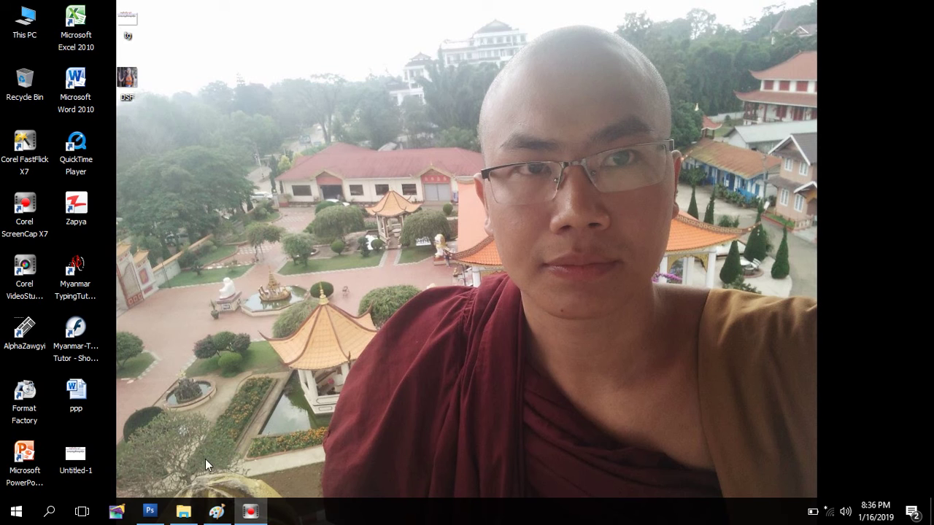
{"action": "left_click", "coordinate": [149, 510]}
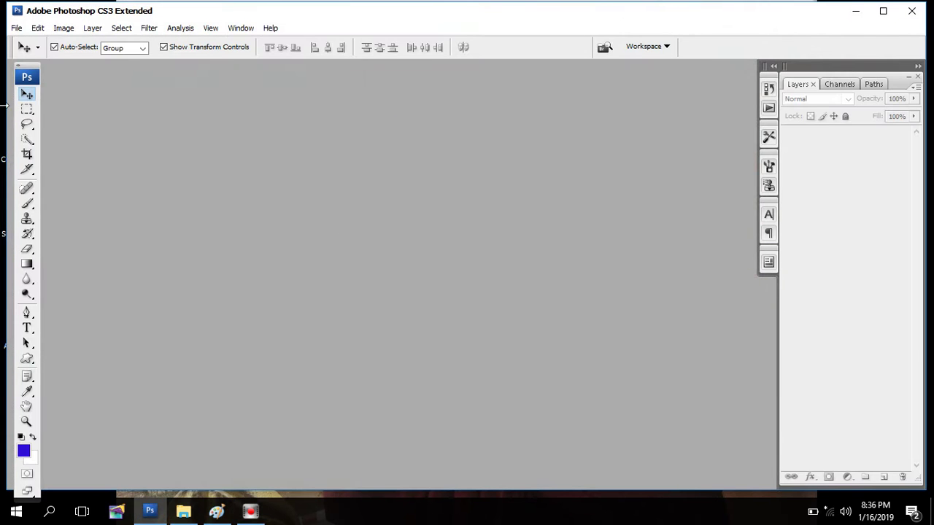
{"action": "left_click", "coordinate": [27, 109]}
{"action": "left_click", "coordinate": [27, 93]}
{"action": "left_click_drag", "start_coordinate": [29, 69], "coordinate": [44, 76]}
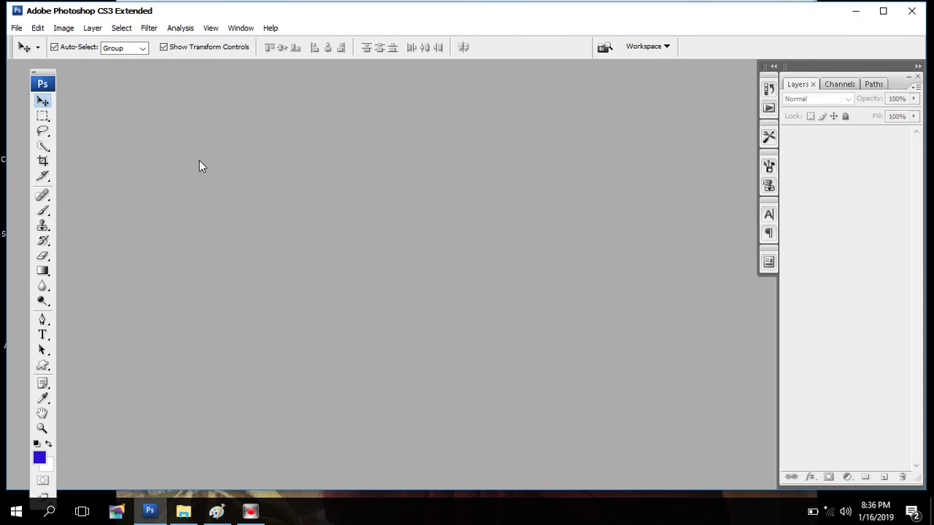
{"action": "double_click", "coordinate": [199, 161]}
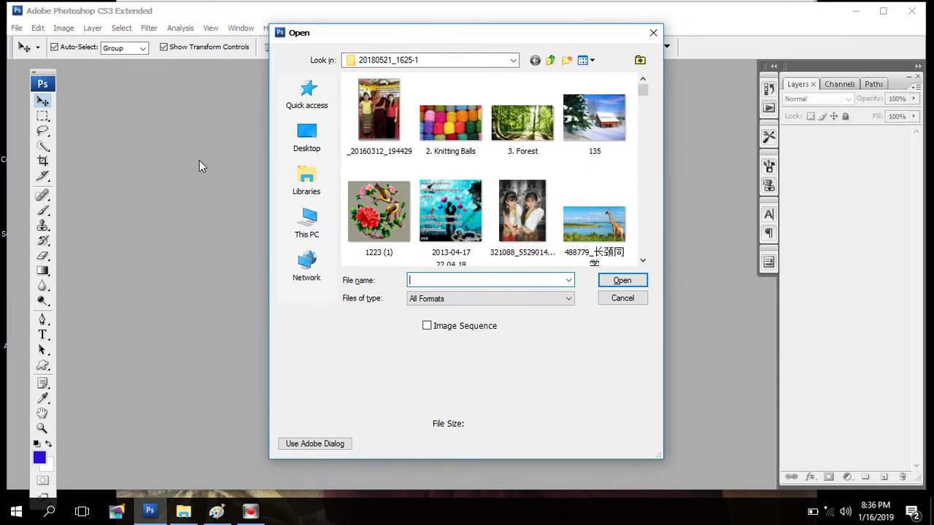
{"action": "left_click", "coordinate": [358, 135]}
{"action": "left_click", "coordinate": [514, 207]}
{"action": "scroll", "coordinate": [502, 203], "scroll_direction": "down", "scroll_amount": 2}
{"action": "scroll", "coordinate": [502, 203], "scroll_direction": "down", "scroll_amount": 3}
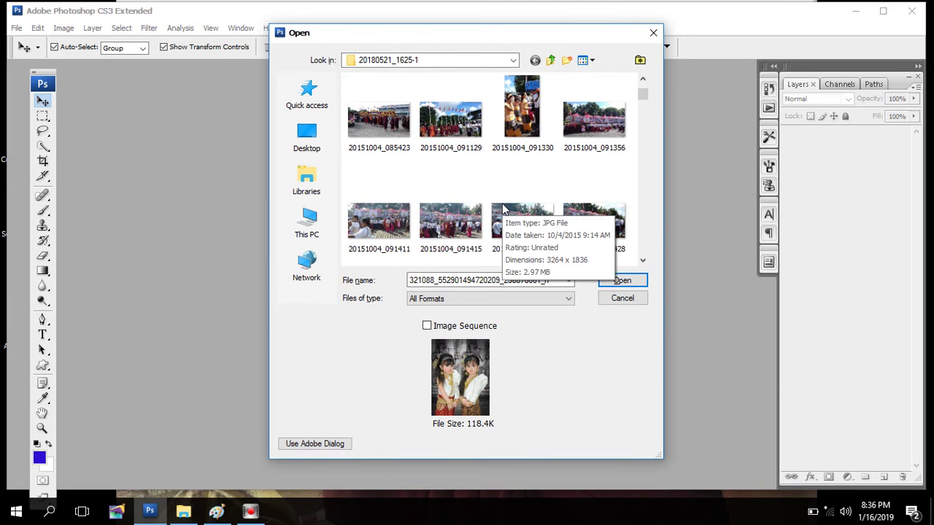
{"action": "left_click", "coordinate": [609, 281]}
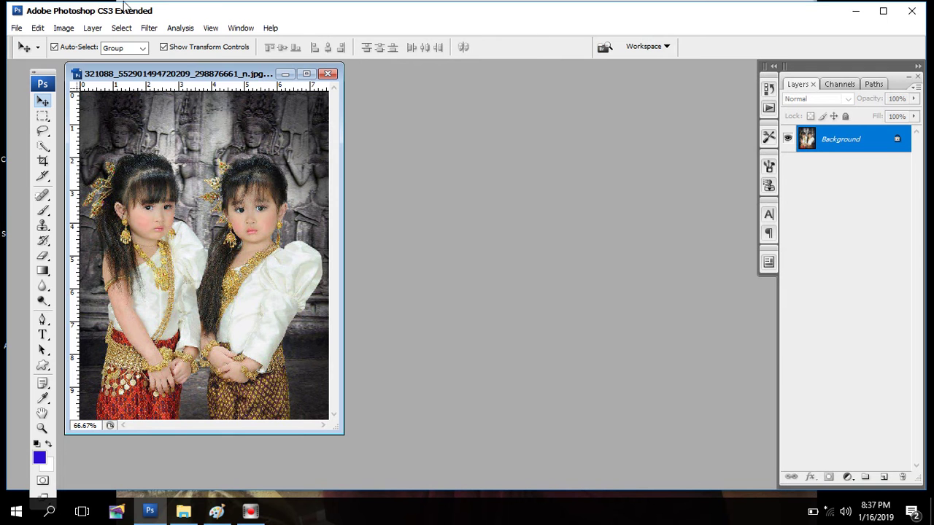
Centre and maximize the photo window, then zoom to 200% on the left girl's face.
{"action": "left_click_drag", "start_coordinate": [185, 66], "coordinate": [380, 72]}
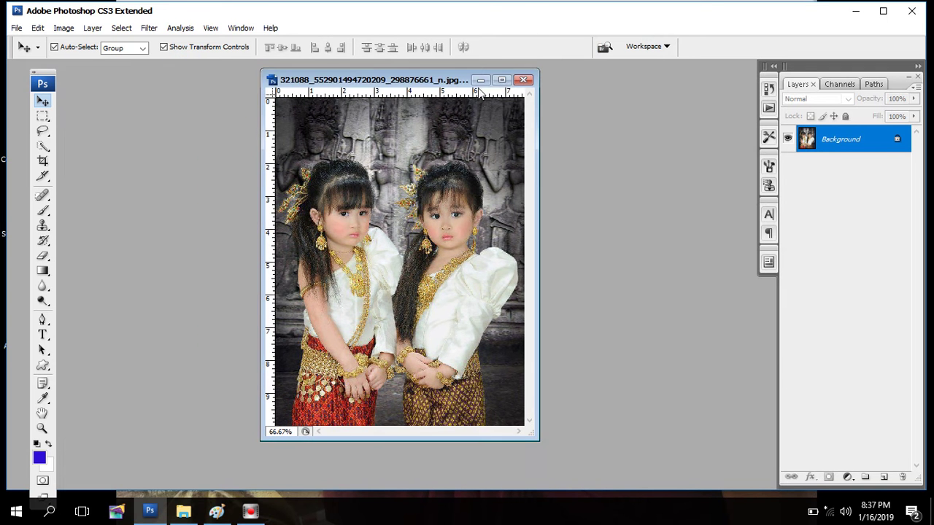
{"action": "left_click", "coordinate": [506, 81]}
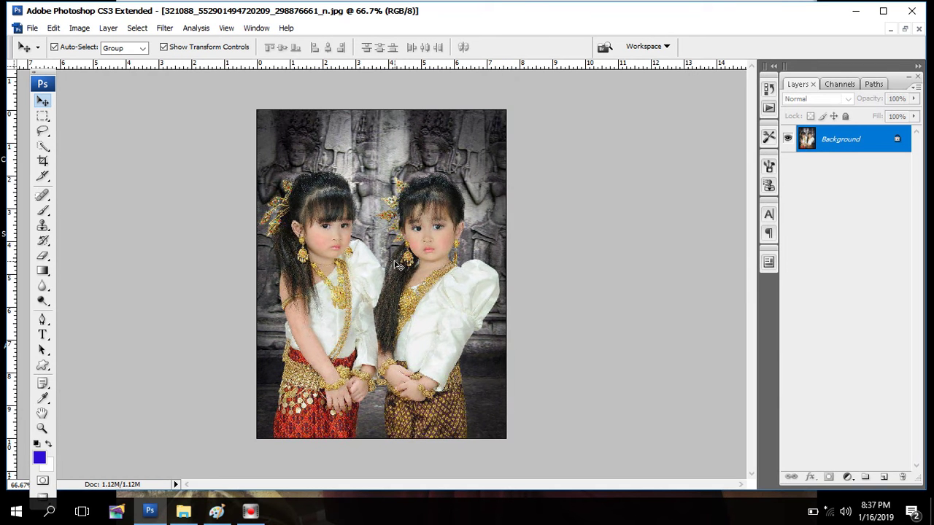
{"action": "key", "text": "ctrl+plus"}
{"action": "key", "text": "ctrl+plus"}
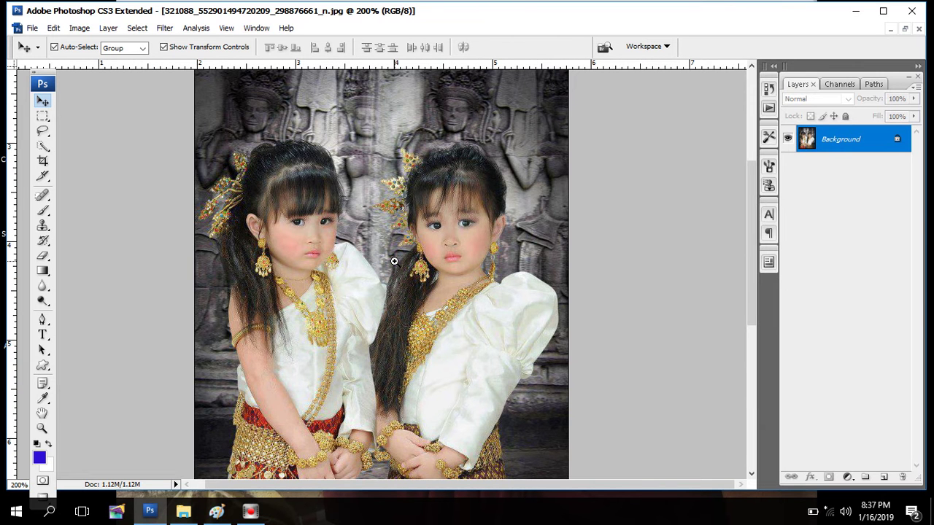
{"action": "left_click", "coordinate": [394, 261]}
{"action": "left_click", "coordinate": [394, 261]}
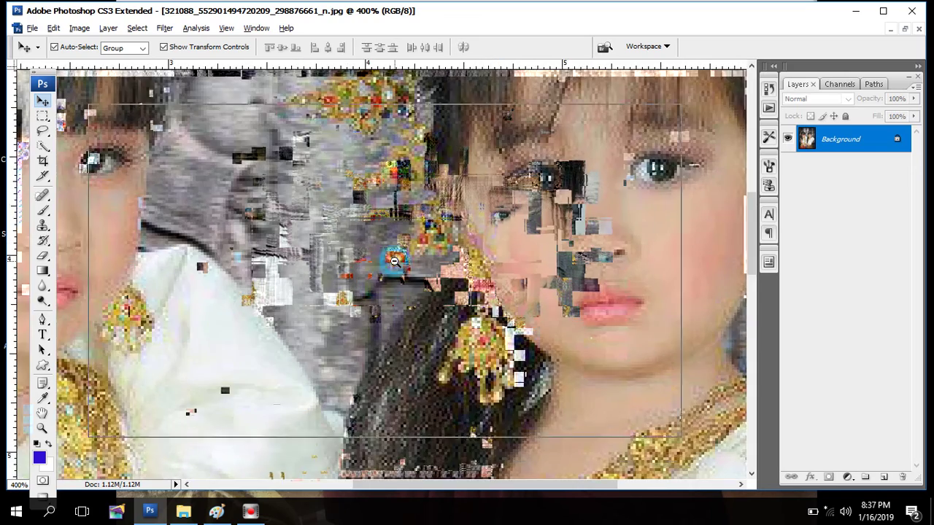
{"action": "left_click", "coordinate": [394, 262], "text": "alt"}
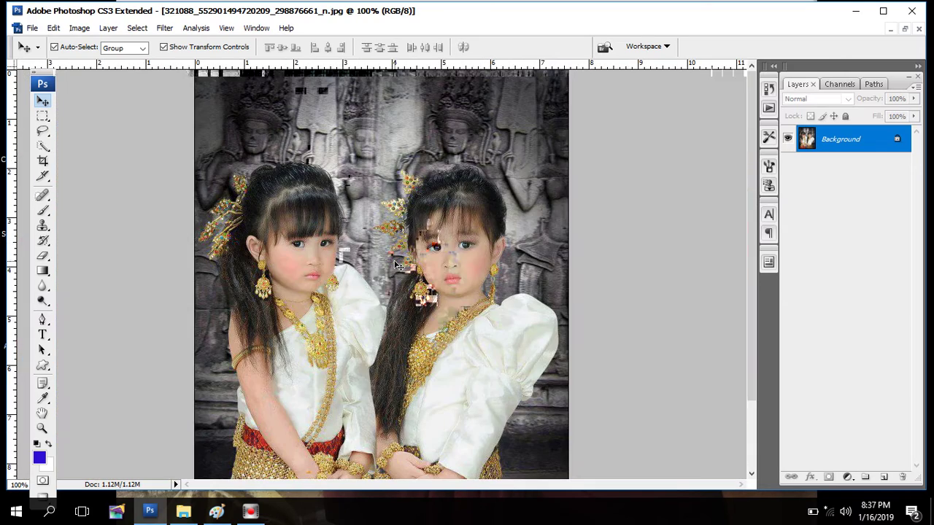
{"action": "left_click", "coordinate": [339, 285]}
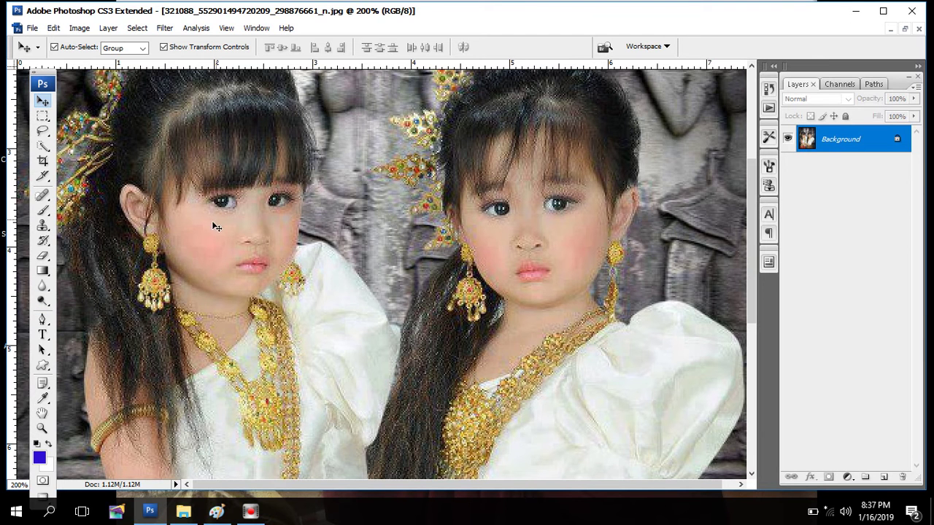
Select the standard Brush Tool, paint a test dab on the cheek, and undo it.
{"action": "left_click", "coordinate": [45, 213]}
{"action": "left_click", "coordinate": [83, 208]}
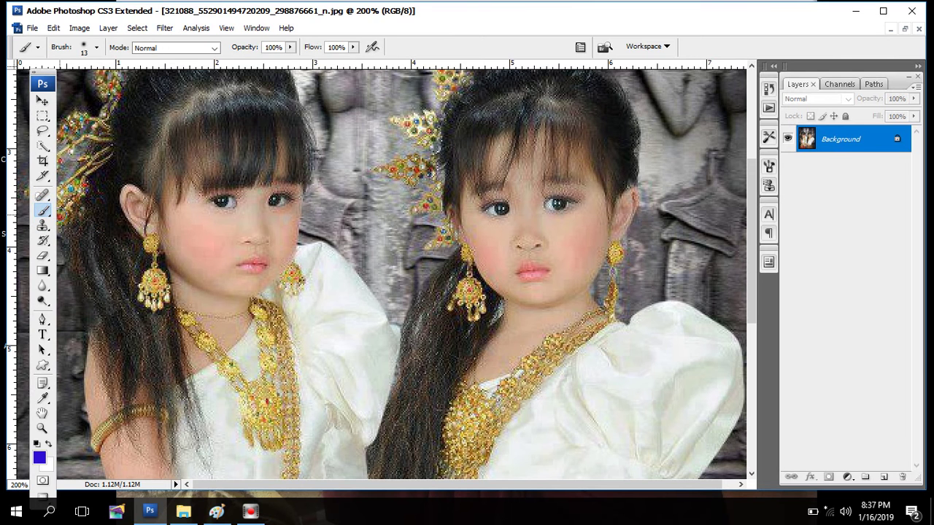
{"action": "left_click", "coordinate": [44, 212]}
{"action": "left_click", "coordinate": [80, 208]}
{"action": "left_click", "coordinate": [42, 213]}
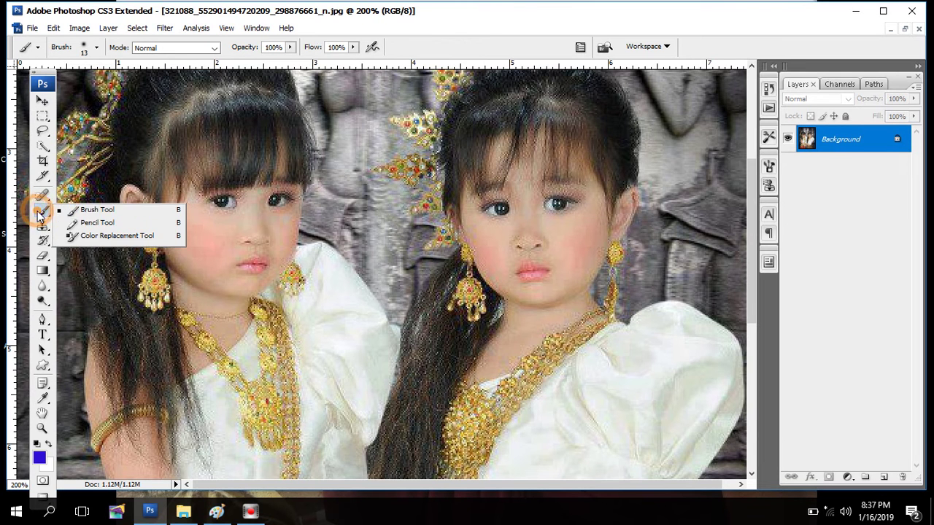
{"action": "left_click", "coordinate": [88, 210]}
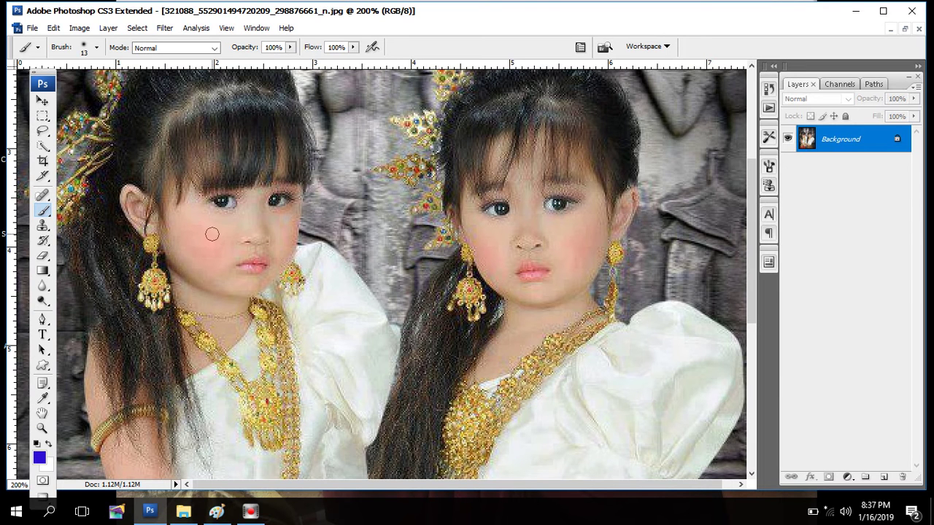
{"action": "left_click", "coordinate": [197, 229]}
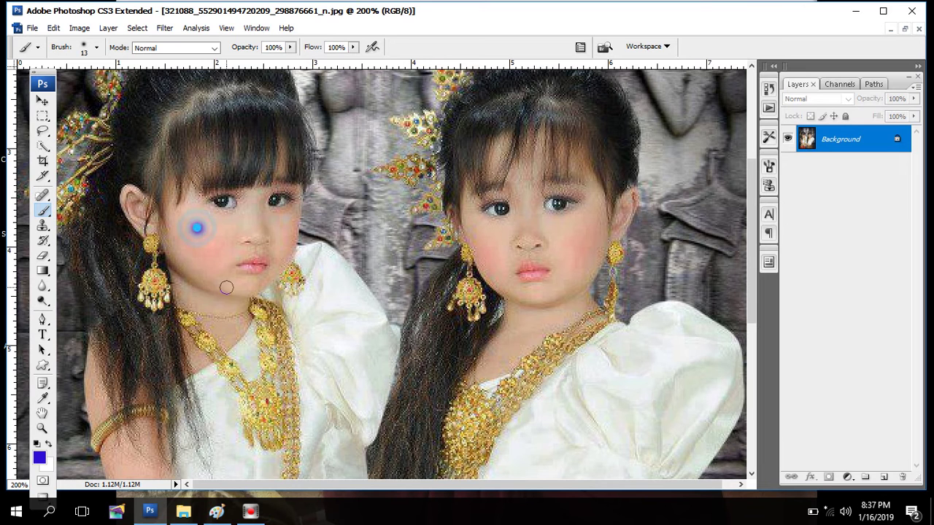
{"action": "key", "text": "ctrl+z"}
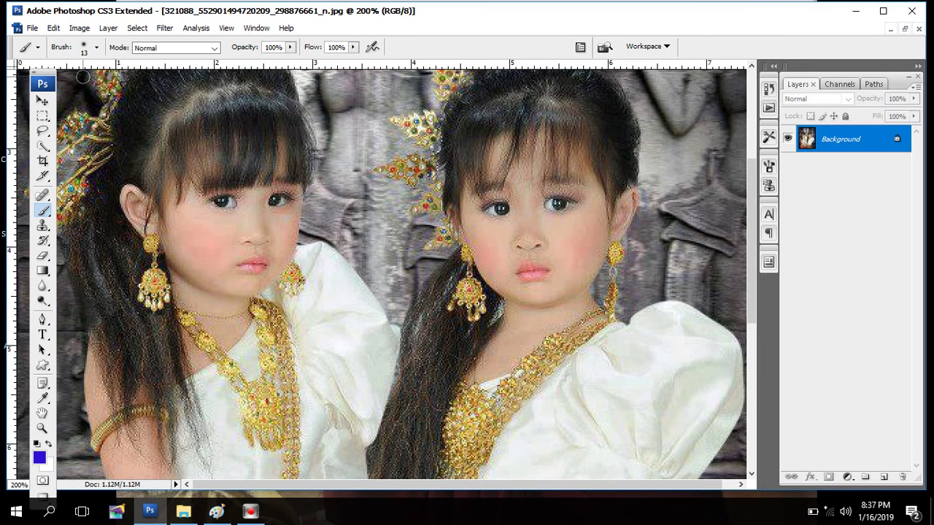
Choose the hard round 13 px brush tip in the Brush picker.
{"action": "left_click", "coordinate": [96, 48]}
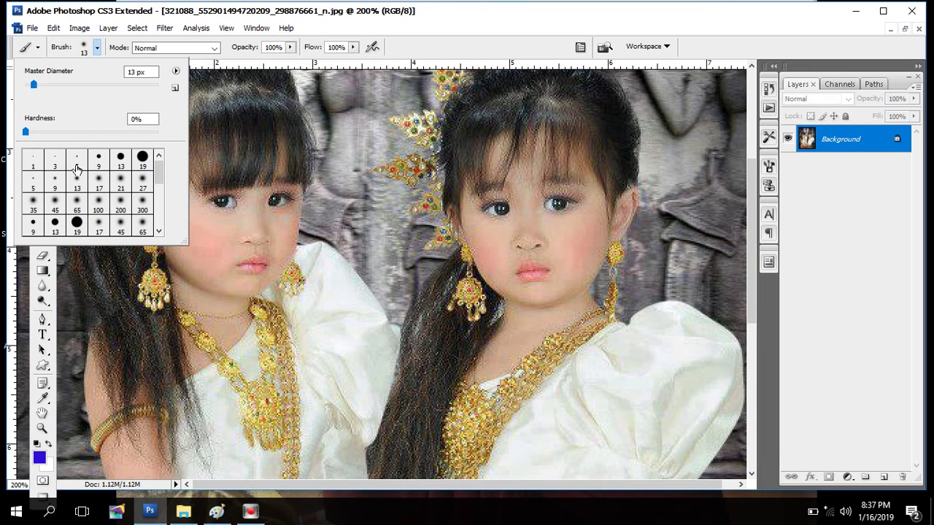
{"action": "left_click", "coordinate": [99, 157]}
{"action": "left_click", "coordinate": [103, 48]}
{"action": "left_click", "coordinate": [98, 48]}
{"action": "left_click", "coordinate": [97, 159]}
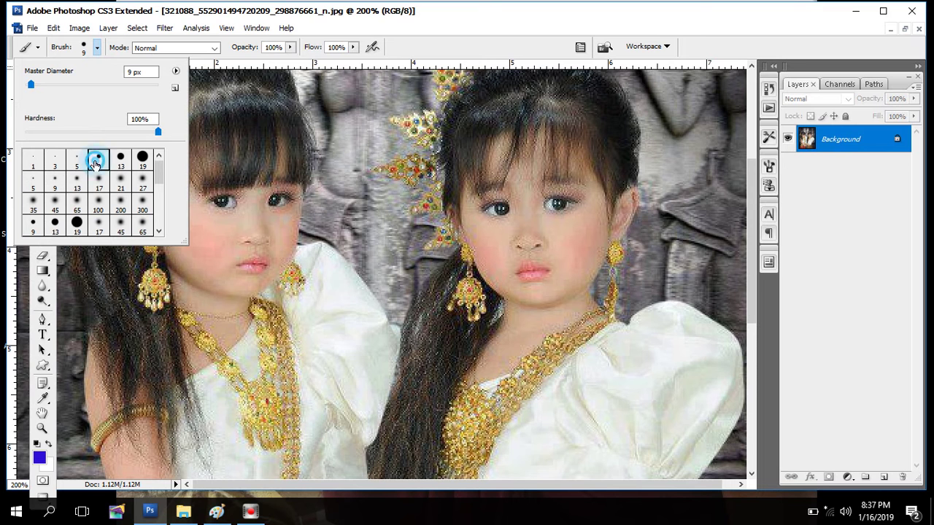
{"action": "left_click", "coordinate": [121, 161]}
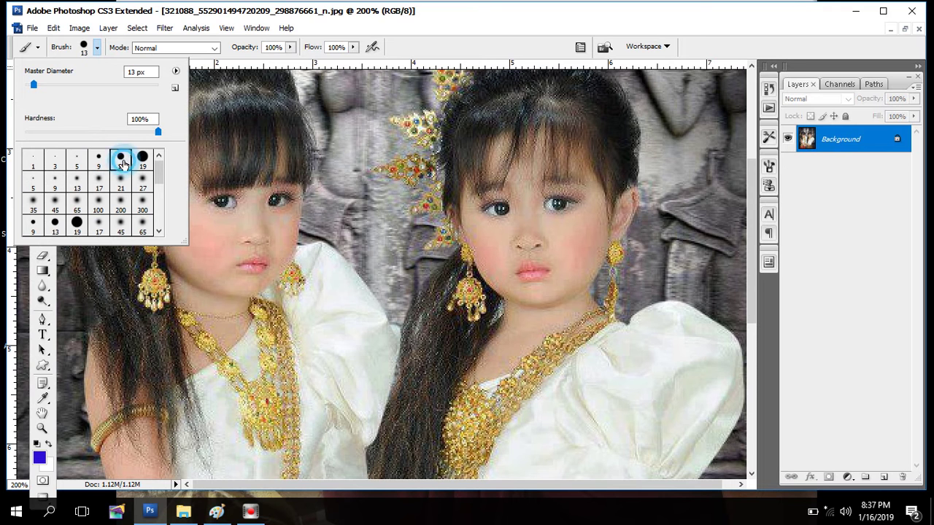
{"action": "left_click", "coordinate": [97, 48]}
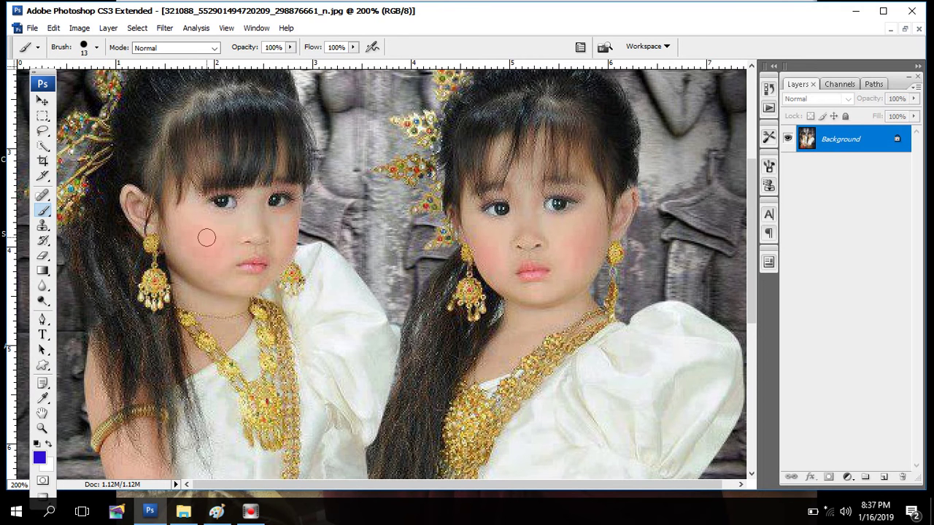
Shrink the brush, reset the colour to black, and dot the left girl's cheek.
{"action": "key", "text": "bracketleft"}
{"action": "key", "text": "bracketleft"}
{"action": "left_click", "coordinate": [201, 231]}
{"action": "left_click", "coordinate": [36, 444]}
{"action": "left_click", "coordinate": [184, 221]}
{"action": "left_click", "coordinate": [217, 229]}
{"action": "left_click", "coordinate": [242, 228]}
{"action": "left_click", "coordinate": [281, 247]}
{"action": "left_click", "coordinate": [212, 256]}
{"action": "left_click", "coordinate": [201, 247]}
{"action": "left_click", "coordinate": [219, 239]}
Paint black dots on both of the right girl's cheeks and her chin.
{"action": "left_click", "coordinate": [582, 256]}
{"action": "left_click", "coordinate": [576, 236]}
{"action": "left_click", "coordinate": [574, 242]}
{"action": "left_click", "coordinate": [486, 241]}
{"action": "left_click", "coordinate": [481, 231]}
{"action": "left_click", "coordinate": [496, 230]}
{"action": "left_click", "coordinate": [537, 294]}
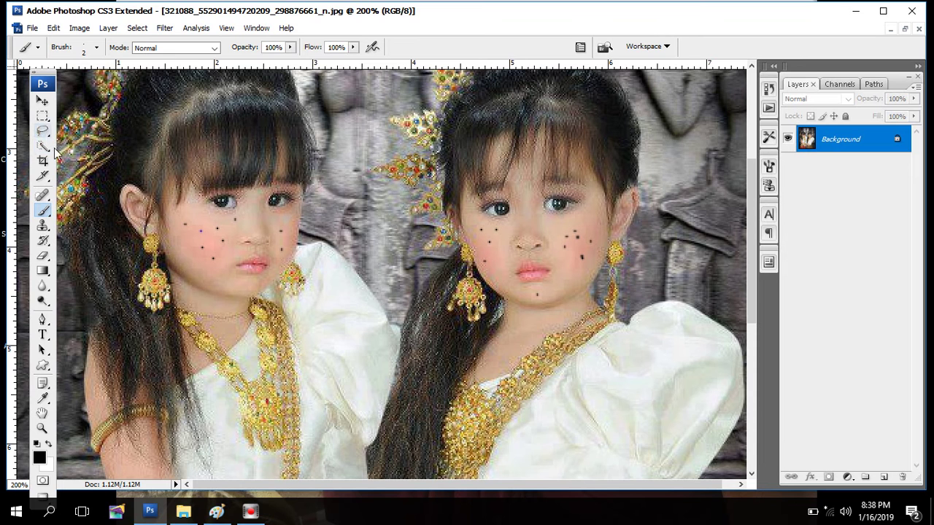
Browse the healing-tool variants and other tools, keeping the Spot Healing Brush active.
{"action": "left_click", "coordinate": [42, 195]}
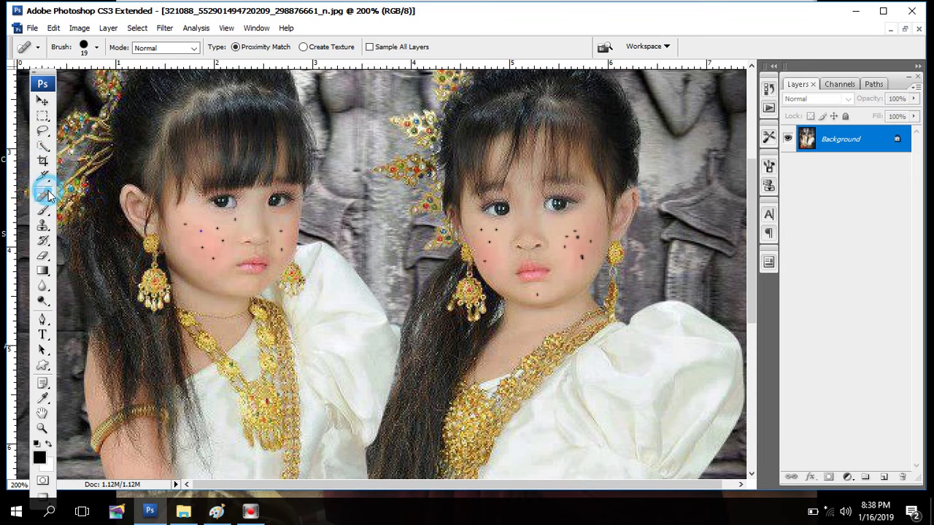
{"action": "left_click", "coordinate": [41, 197]}
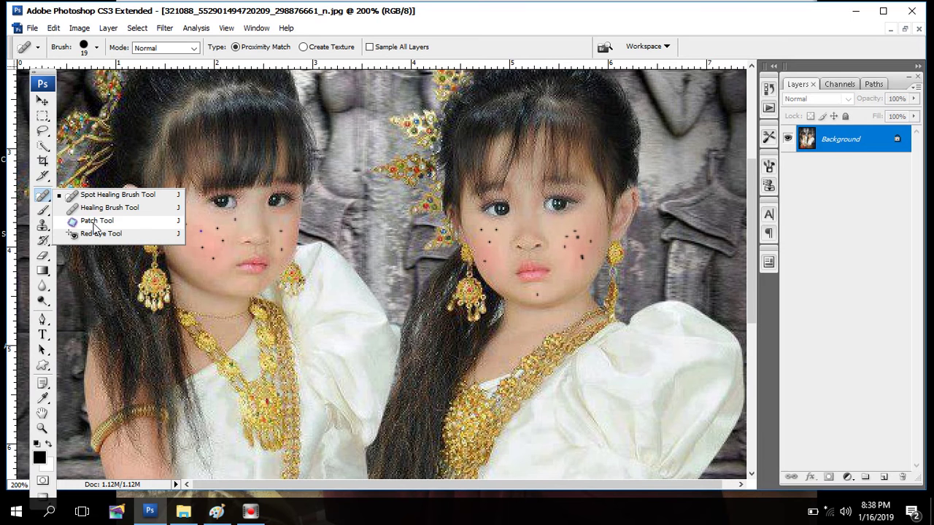
{"action": "left_click", "coordinate": [106, 194]}
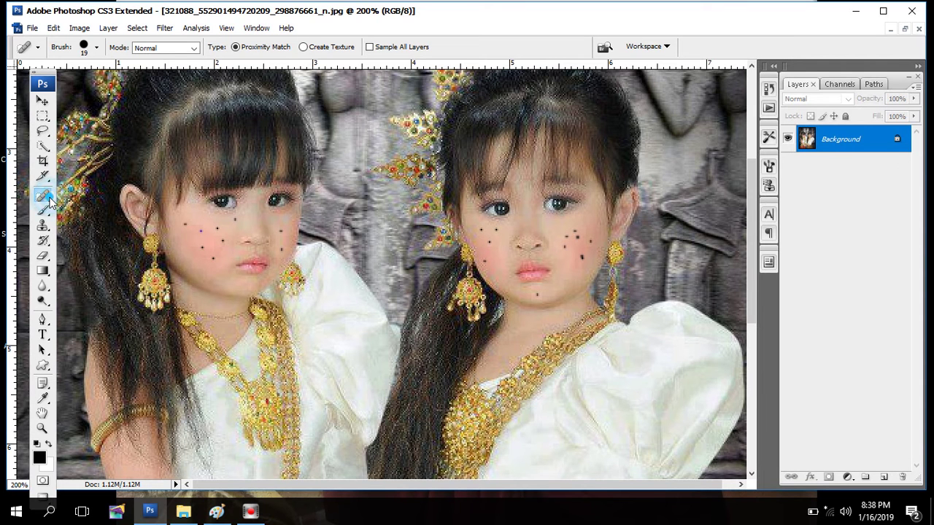
{"action": "left_click", "coordinate": [42, 197]}
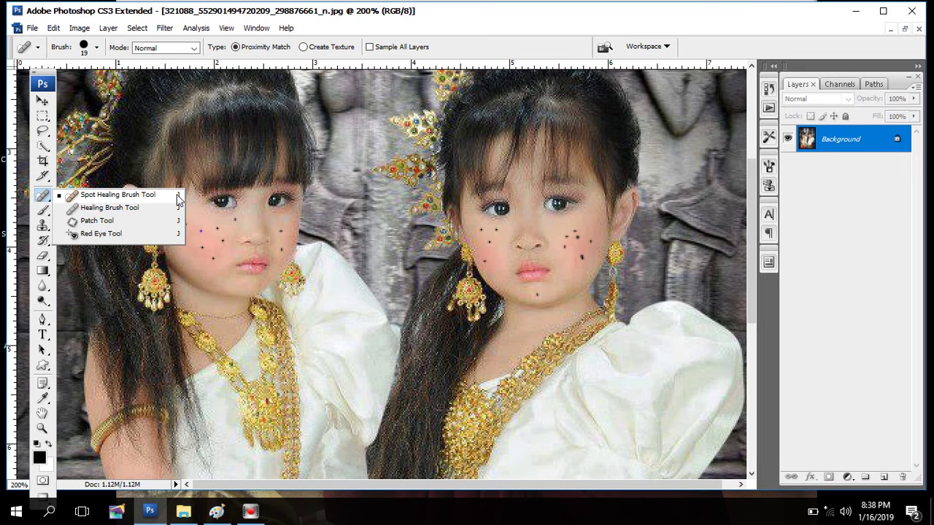
{"action": "left_click", "coordinate": [76, 194]}
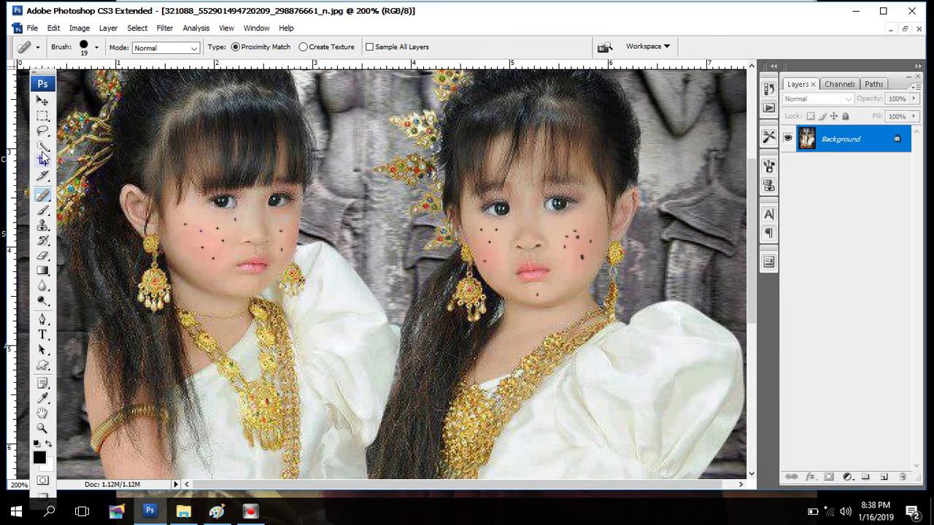
{"action": "left_click", "coordinate": [43, 115]}
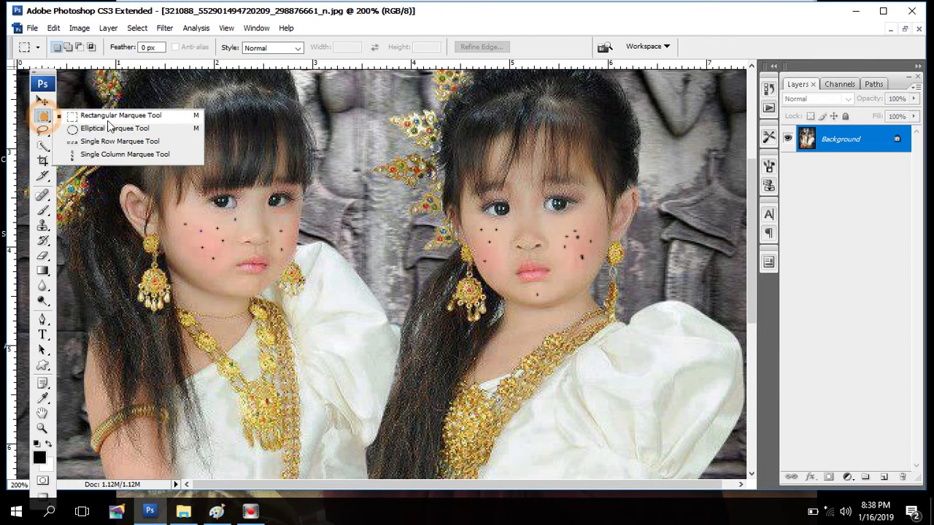
{"action": "left_click", "coordinate": [42, 101]}
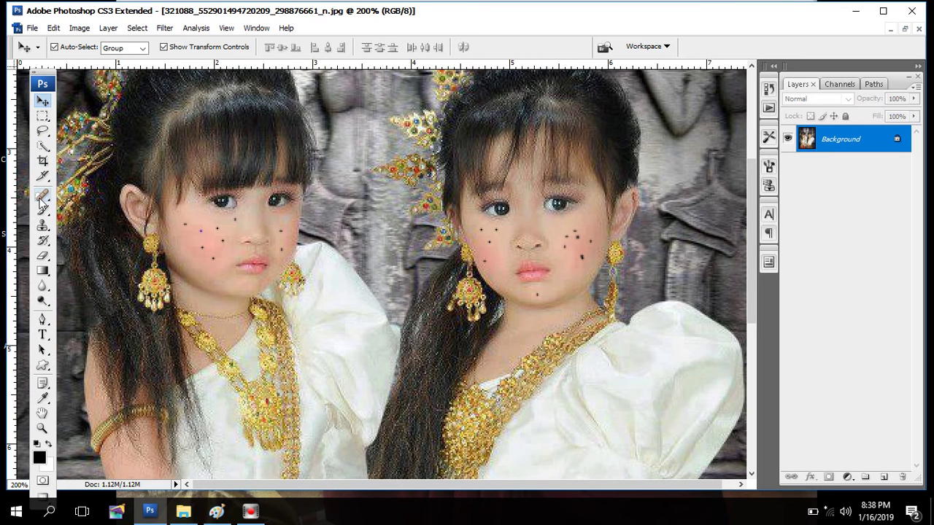
{"action": "left_click", "coordinate": [42, 210]}
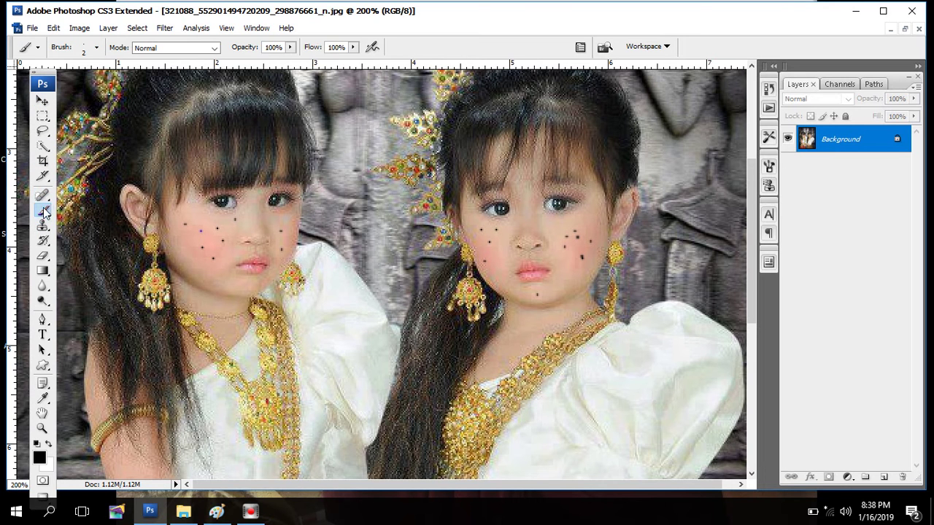
{"action": "left_click", "coordinate": [43, 199]}
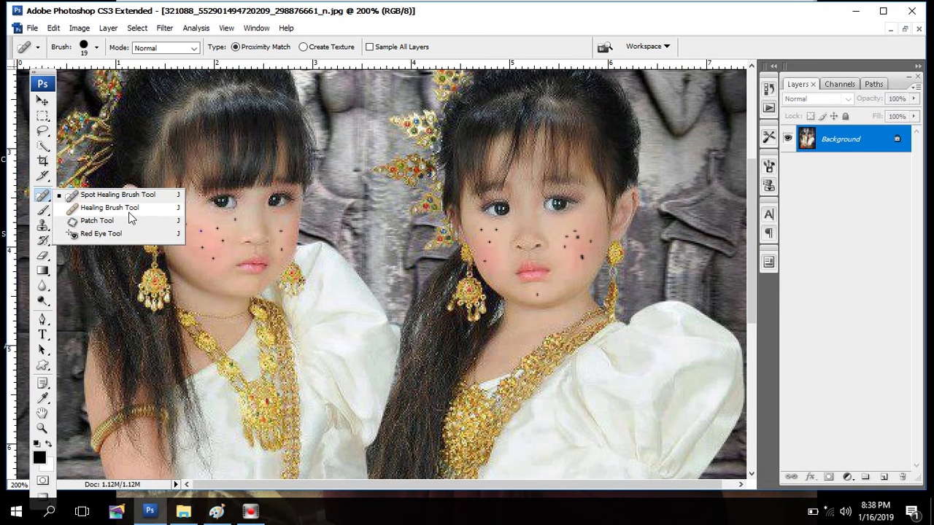
Select the Patch Tool and patch away the first dot on the left girl's cheek.
{"action": "left_click", "coordinate": [93, 220]}
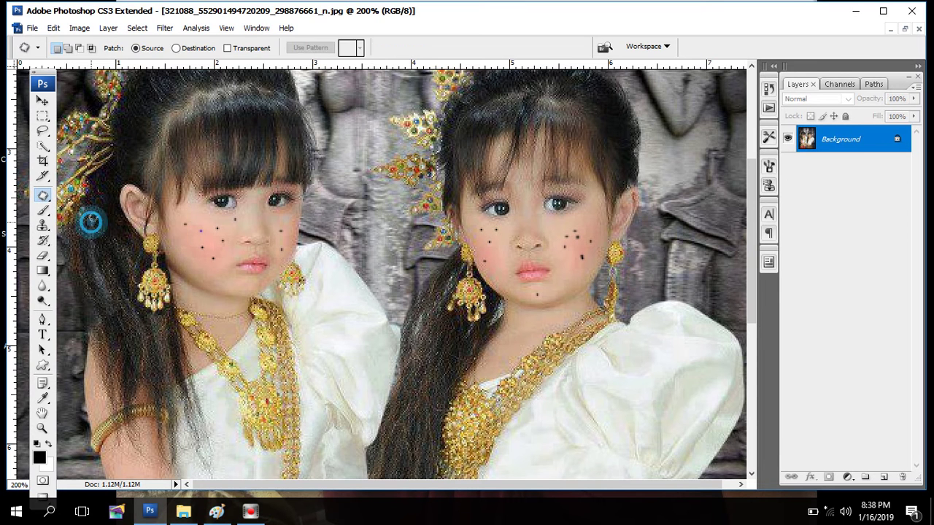
{"action": "right_click", "coordinate": [42, 196]}
{"action": "left_click", "coordinate": [92, 220]}
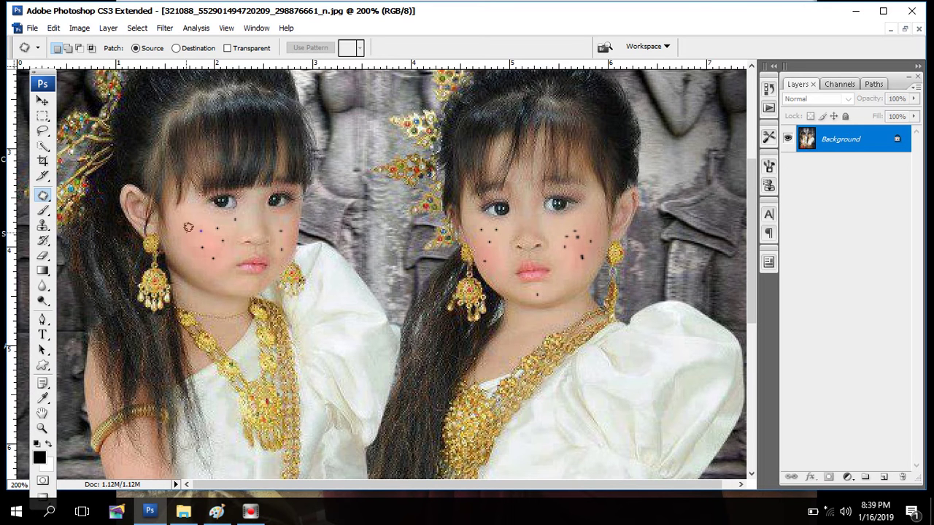
{"action": "left_click", "coordinate": [185, 226]}
{"action": "left_click_drag", "start_coordinate": [185, 225], "coordinate": [186, 224]}
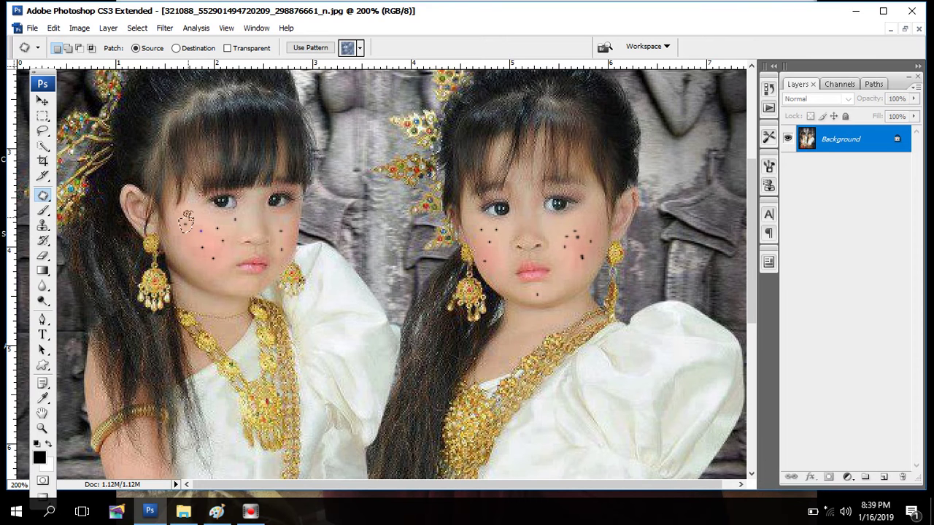
{"action": "left_click_drag", "start_coordinate": [194, 232], "coordinate": [191, 265]}
{"action": "key", "text": "ctrl+d"}
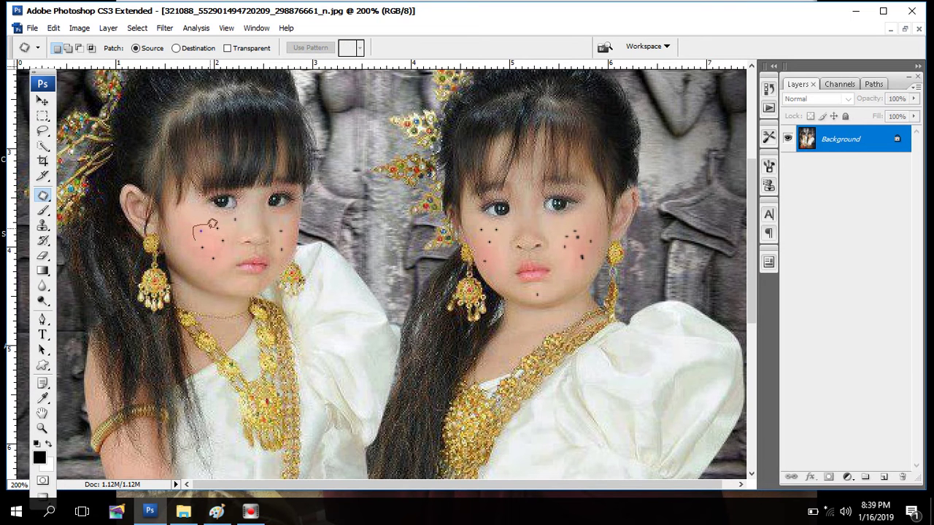
Patch away the remaining black dots on the left girl's cheek.
{"action": "mouse_move", "coordinate": [211, 225]}
{"action": "left_mouse_down"}
{"action": "mouse_move", "coordinate": [198, 209]}
{"action": "mouse_move", "coordinate": [216, 220]}
{"action": "left_mouse_up"}
{"action": "left_click", "coordinate": [210, 229]}
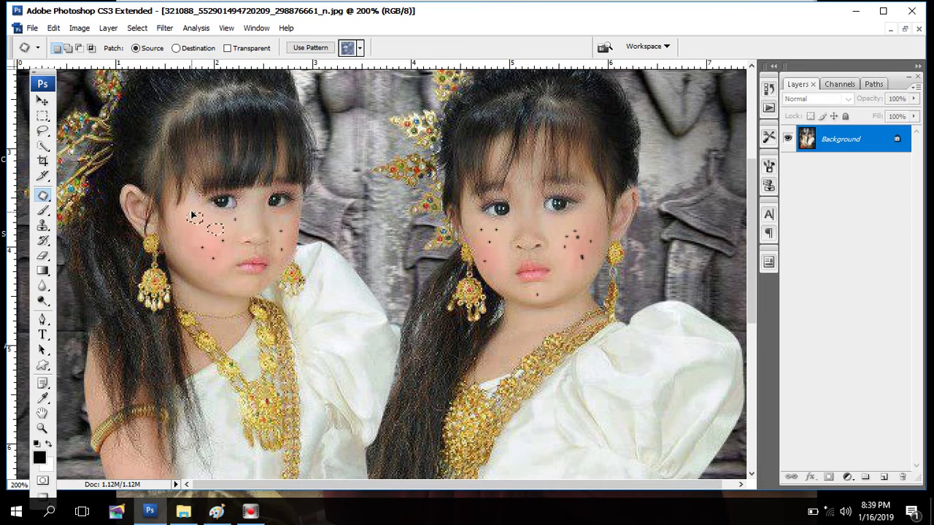
{"action": "left_click", "coordinate": [198, 231]}
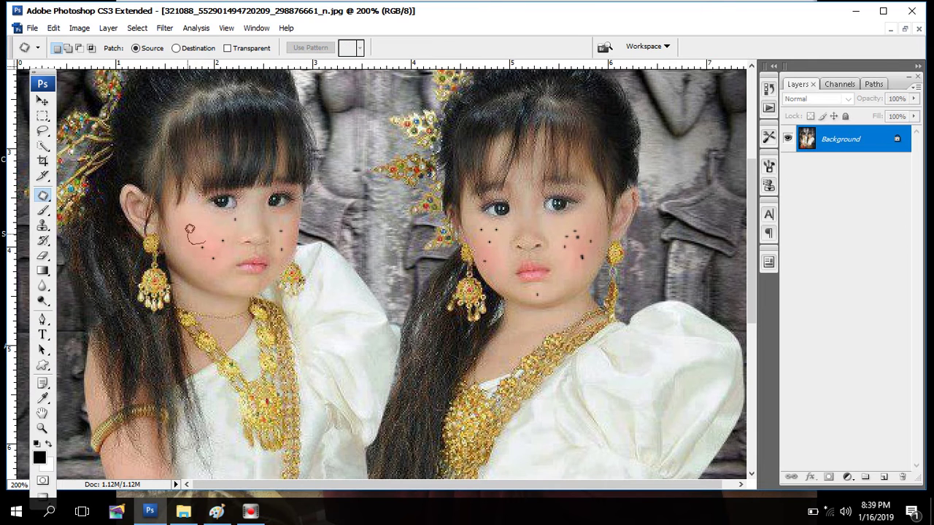
{"action": "left_click_drag", "start_coordinate": [208, 237], "coordinate": [201, 225]}
{"action": "left_click", "coordinate": [202, 217]}
{"action": "mouse_move", "coordinate": [243, 216]}
{"action": "left_mouse_down"}
{"action": "mouse_move", "coordinate": [208, 223]}
{"action": "mouse_move", "coordinate": [217, 244]}
{"action": "mouse_move", "coordinate": [212, 232]}
{"action": "mouse_move", "coordinate": [208, 254]}
{"action": "mouse_move", "coordinate": [213, 242]}
{"action": "left_mouse_up"}
{"action": "left_click", "coordinate": [226, 235]}
{"action": "left_click", "coordinate": [209, 246]}
{"action": "left_click", "coordinate": [218, 258]}
{"action": "left_click", "coordinate": [215, 242]}
{"action": "left_click_drag", "start_coordinate": [281, 239], "coordinate": [290, 224]}
{"action": "key", "text": "ctrl+d"}
Patch the dots on the right girl's near cheek onto clean skin.
{"action": "mouse_move", "coordinate": [474, 235]}
{"action": "left_mouse_down"}
{"action": "mouse_move", "coordinate": [505, 235]}
{"action": "mouse_move", "coordinate": [490, 231]}
{"action": "left_mouse_up"}
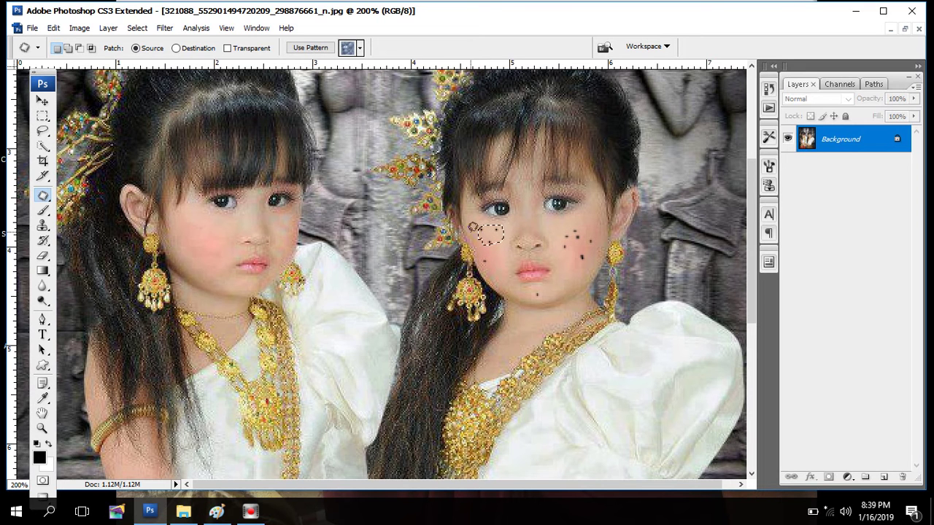
{"action": "left_click_drag", "start_coordinate": [488, 242], "coordinate": [485, 247]}
{"action": "left_click", "coordinate": [489, 261]}
{"action": "left_click_drag", "start_coordinate": [490, 266], "coordinate": [496, 241]}
{"action": "left_click", "coordinate": [496, 241]}
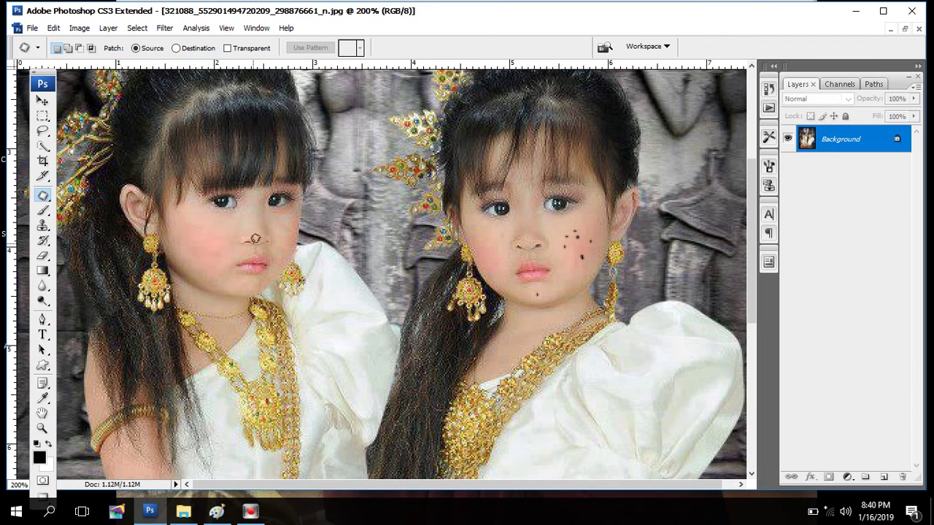
Patch the dots on the right girl's far cheek, switching between Destination and Source modes.
{"action": "left_click", "coordinate": [176, 49]}
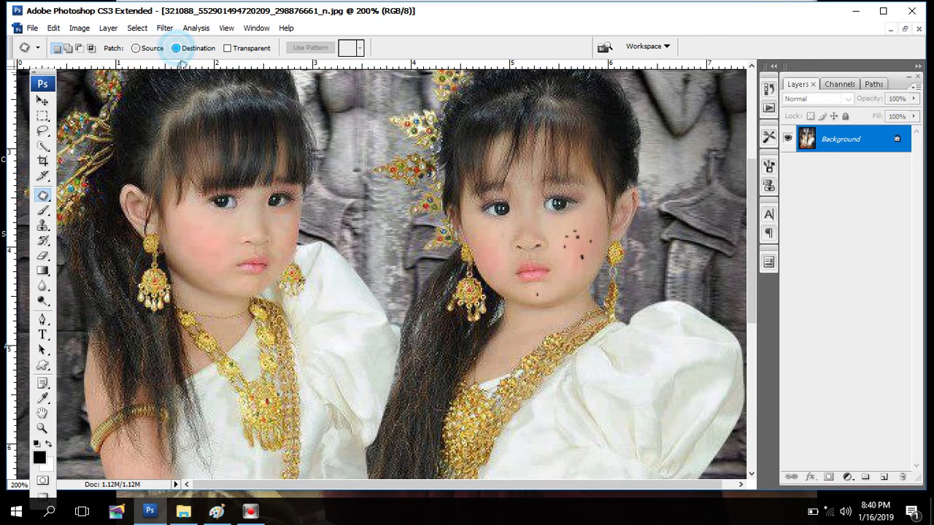
{"action": "mouse_move", "coordinate": [551, 230]}
{"action": "left_mouse_down"}
{"action": "mouse_move", "coordinate": [577, 236]}
{"action": "mouse_move", "coordinate": [576, 247]}
{"action": "left_mouse_up"}
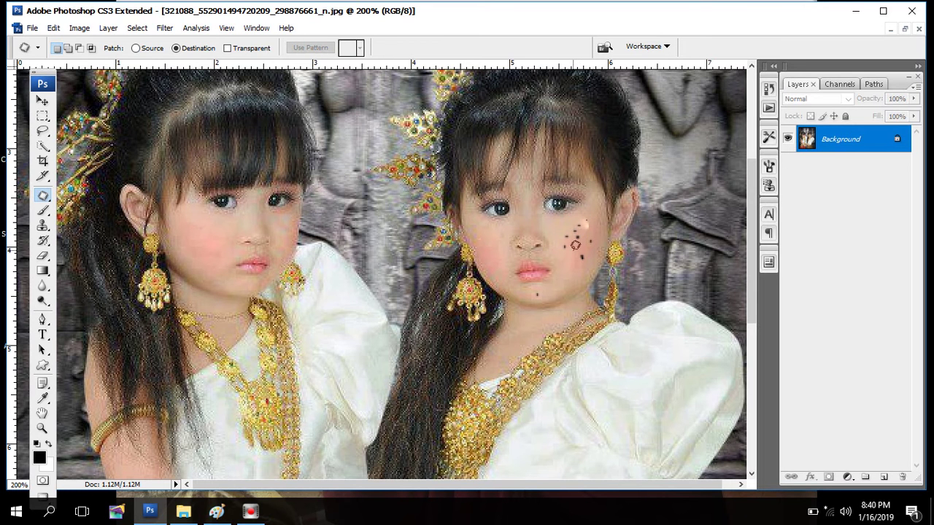
{"action": "left_click", "coordinate": [137, 48]}
{"action": "left_click_drag", "start_coordinate": [581, 261], "coordinate": [569, 271]}
{"action": "key", "text": "ctrl+d"}
{"action": "mouse_move", "coordinate": [587, 234]}
{"action": "left_mouse_down"}
{"action": "mouse_move", "coordinate": [578, 271]}
{"action": "mouse_move", "coordinate": [562, 250]}
{"action": "mouse_move", "coordinate": [576, 263]}
{"action": "mouse_move", "coordinate": [569, 232]}
{"action": "mouse_move", "coordinate": [595, 218]}
{"action": "mouse_move", "coordinate": [580, 264]}
{"action": "left_mouse_up"}
{"action": "key", "text": "ctrl+d"}
{"action": "left_click", "coordinate": [579, 252]}
{"action": "left_click", "coordinate": [579, 252]}
Patch away the chin mole and the last cheek and chin dots.
{"action": "mouse_move", "coordinate": [579, 246]}
{"action": "left_mouse_down"}
{"action": "mouse_move", "coordinate": [566, 232]}
{"action": "mouse_move", "coordinate": [580, 233]}
{"action": "left_mouse_up"}
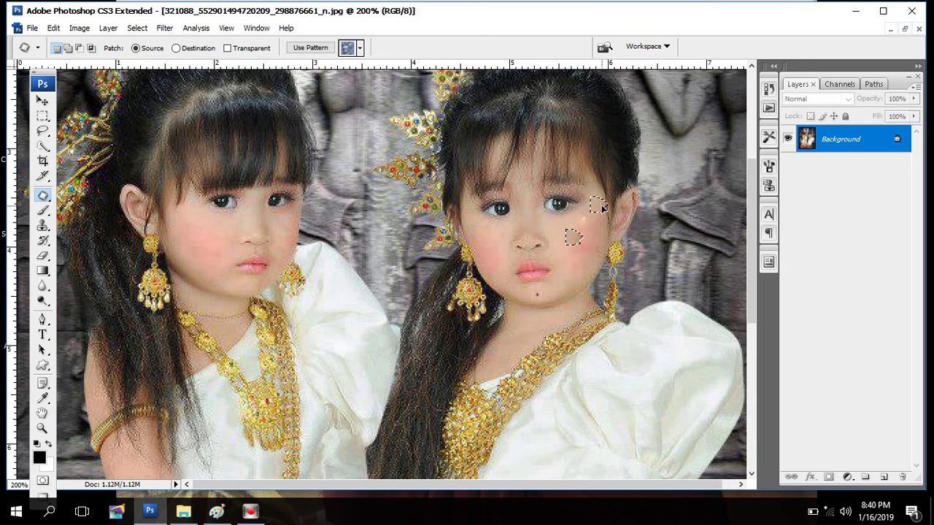
{"action": "left_click", "coordinate": [601, 211]}
{"action": "mouse_move", "coordinate": [548, 297]}
{"action": "left_mouse_down"}
{"action": "mouse_move", "coordinate": [535, 297]}
{"action": "mouse_move", "coordinate": [549, 296]}
{"action": "mouse_move", "coordinate": [568, 267]}
{"action": "left_mouse_up"}
{"action": "left_click", "coordinate": [576, 261]}
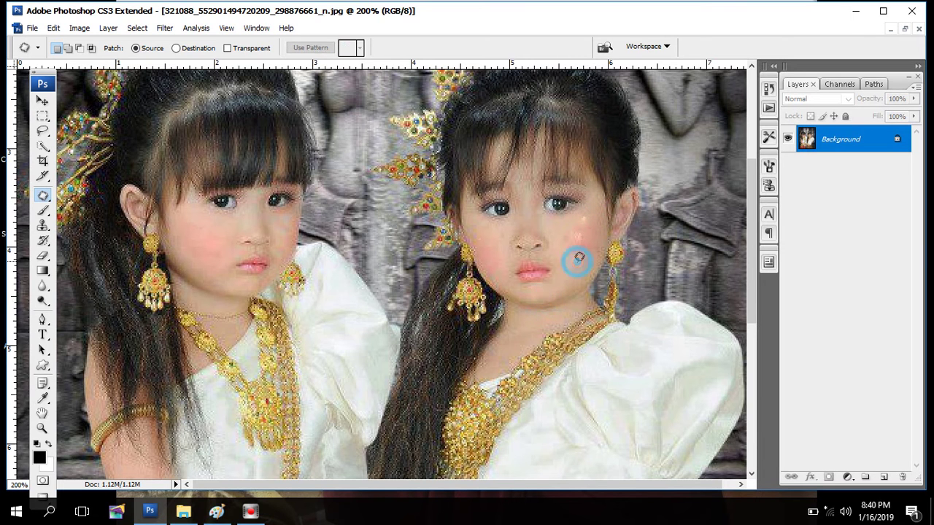
{"action": "left_click_drag", "start_coordinate": [583, 217], "coordinate": [581, 219]}
{"action": "left_click", "coordinate": [581, 221]}
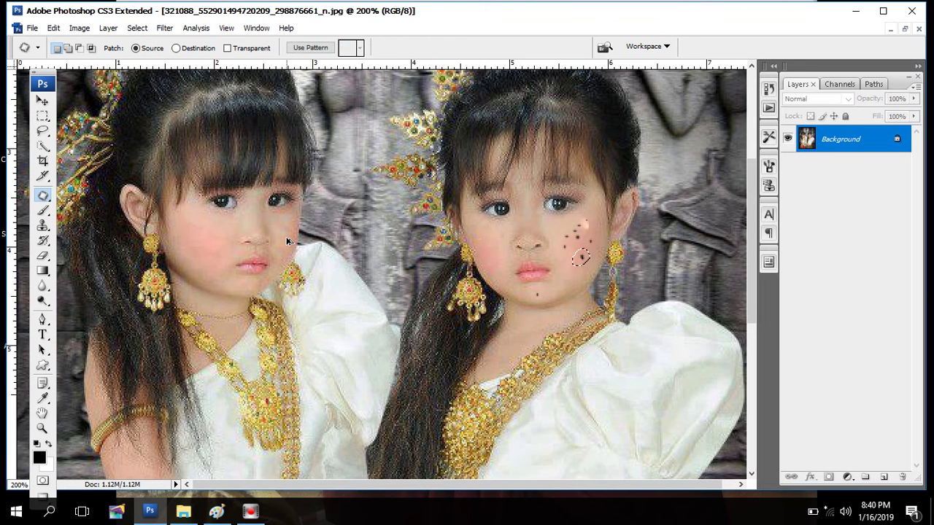
{"action": "left_click_drag", "start_coordinate": [537, 289], "coordinate": [539, 291]}
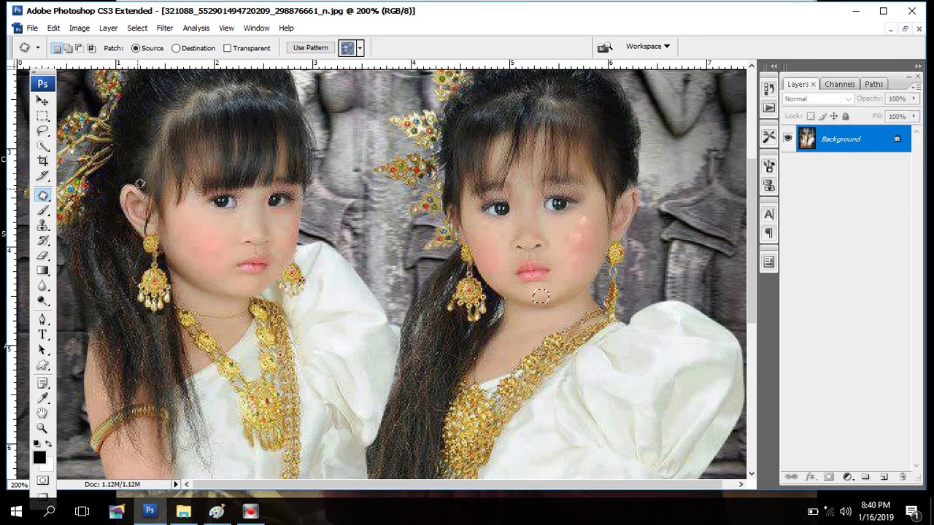
{"action": "left_click", "coordinate": [43, 211]}
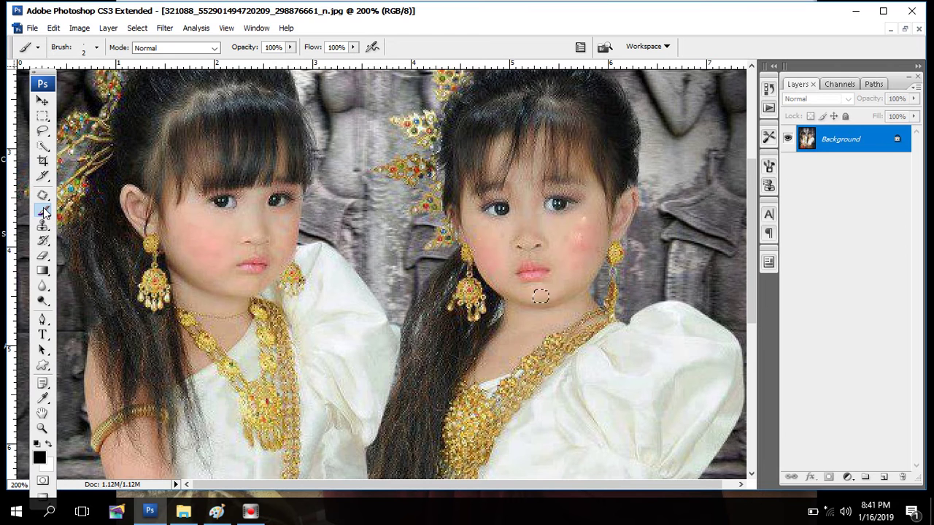
Paint small black dots on the left girl's cheek and zoom in to 300%.
{"action": "left_click", "coordinate": [96, 47]}
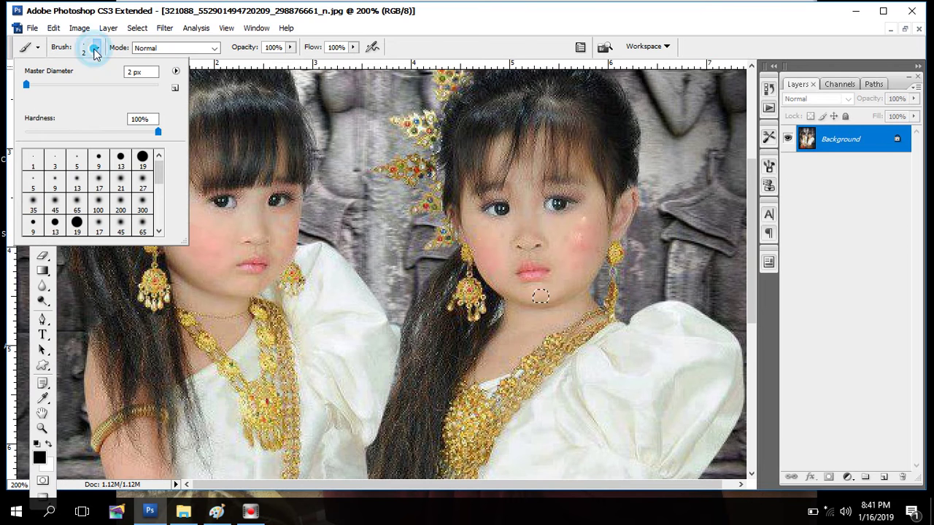
{"action": "left_click", "coordinate": [97, 48]}
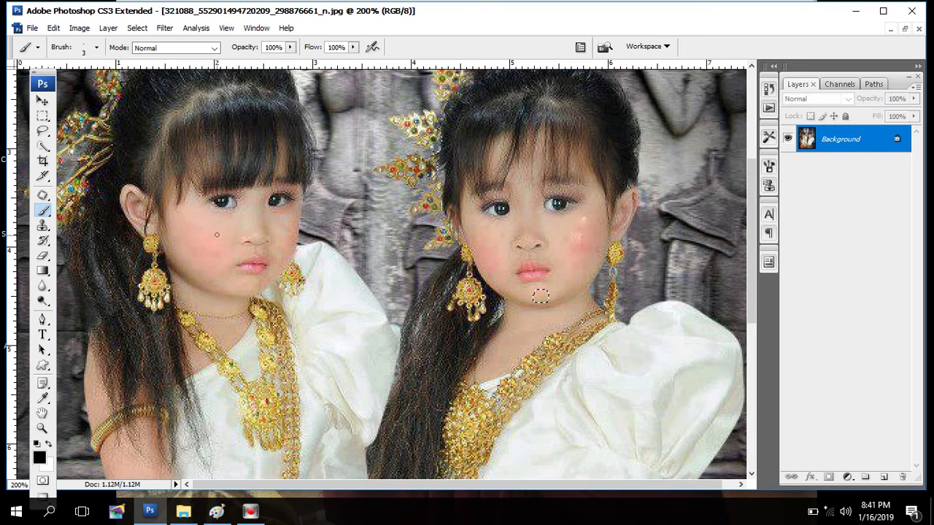
{"action": "left_click", "coordinate": [195, 232]}
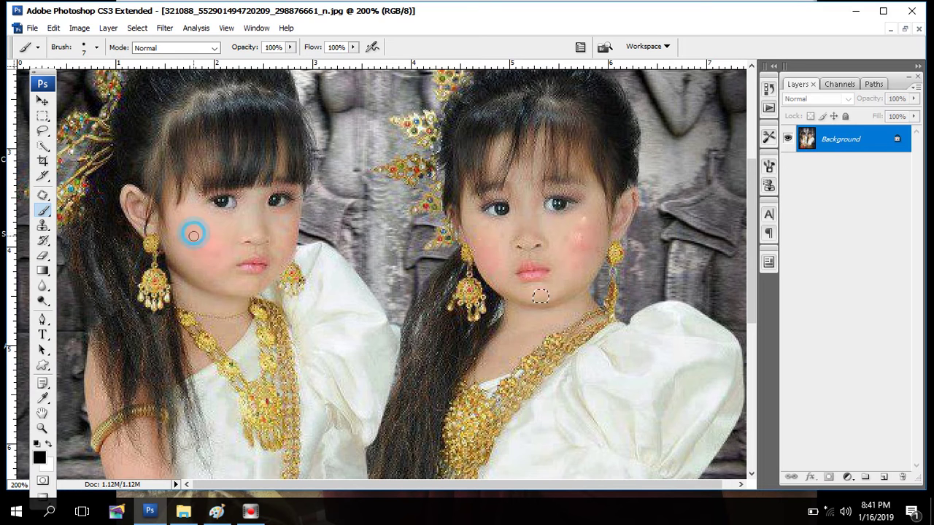
{"action": "left_click", "coordinate": [42, 226]}
{"action": "left_click", "coordinate": [42, 210]}
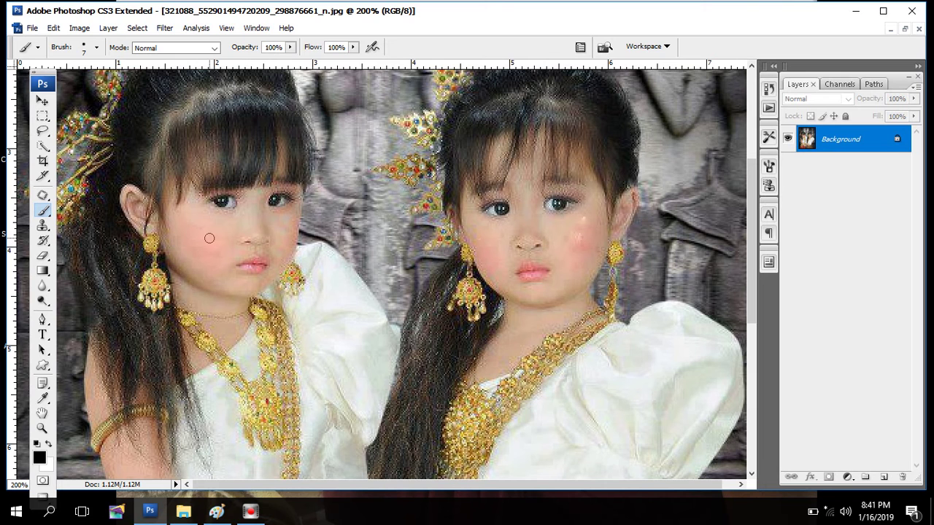
{"action": "left_click", "coordinate": [186, 228]}
{"action": "left_click", "coordinate": [207, 224]}
{"action": "left_click", "coordinate": [196, 229]}
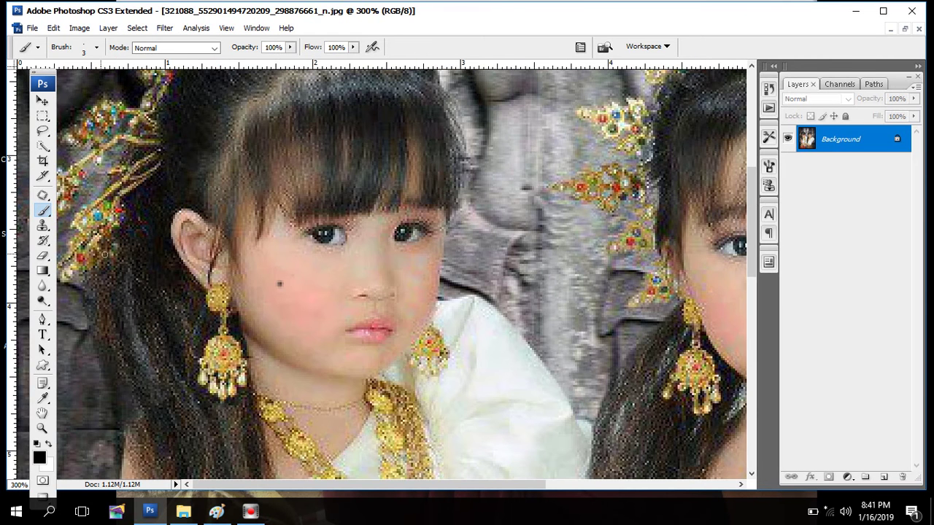
{"action": "left_click_drag", "start_coordinate": [42, 194], "coordinate": [95, 206]}
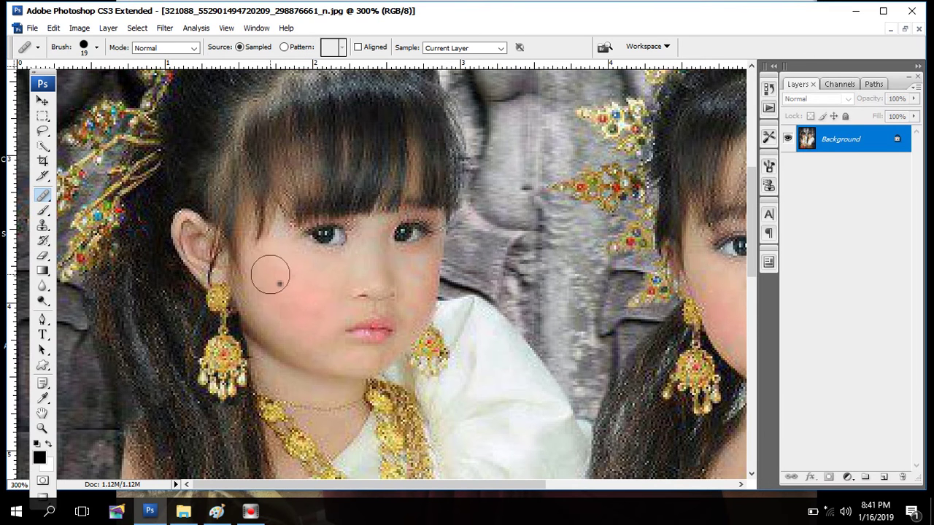
Dismiss the Healing Brush alert and remove the dot with a 9 px Spot Healing Brush.
{"action": "left_click", "coordinate": [279, 283]}
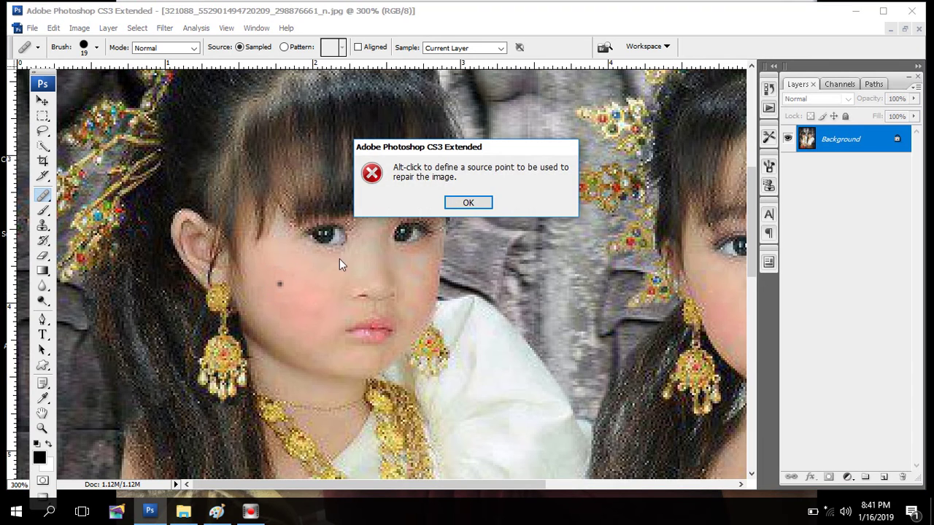
{"action": "left_click", "coordinate": [467, 202]}
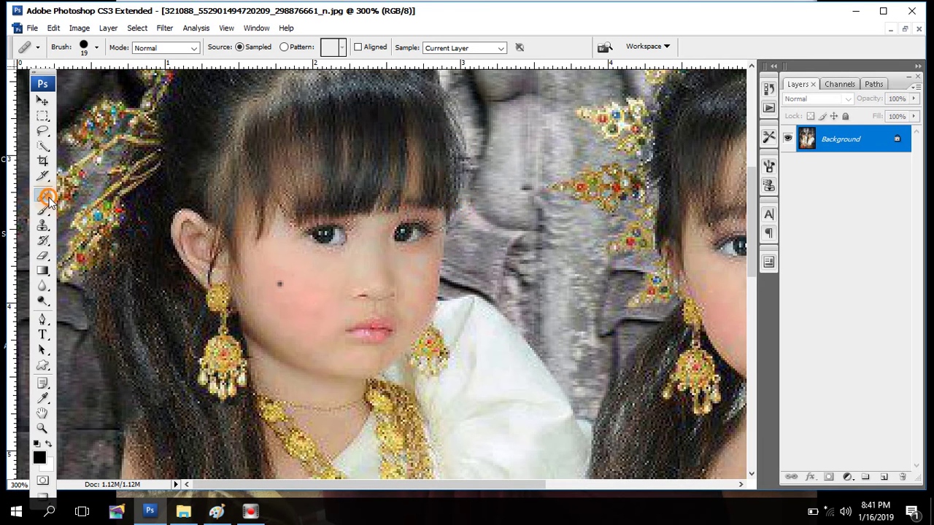
{"action": "left_click_drag", "start_coordinate": [42, 194], "coordinate": [95, 193]}
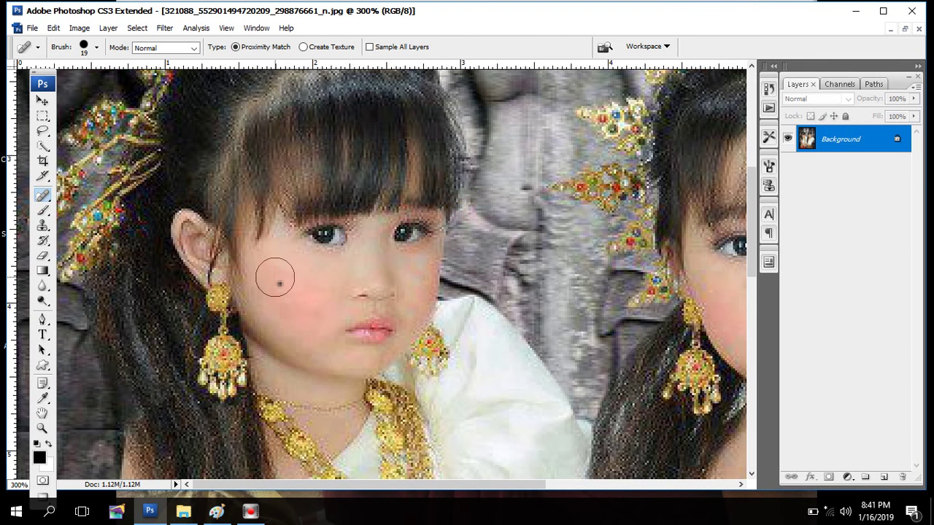
{"action": "key", "text": "bracketleft"}
{"action": "key", "text": "bracketleft"}
{"action": "key", "text": "bracketleft"}
{"action": "key", "text": "bracketleft"}
{"action": "key", "text": "bracketleft"}
{"action": "key", "text": "bracketleft"}
{"action": "key", "text": "bracketleft"}
{"action": "left_click", "coordinate": [279, 284]}
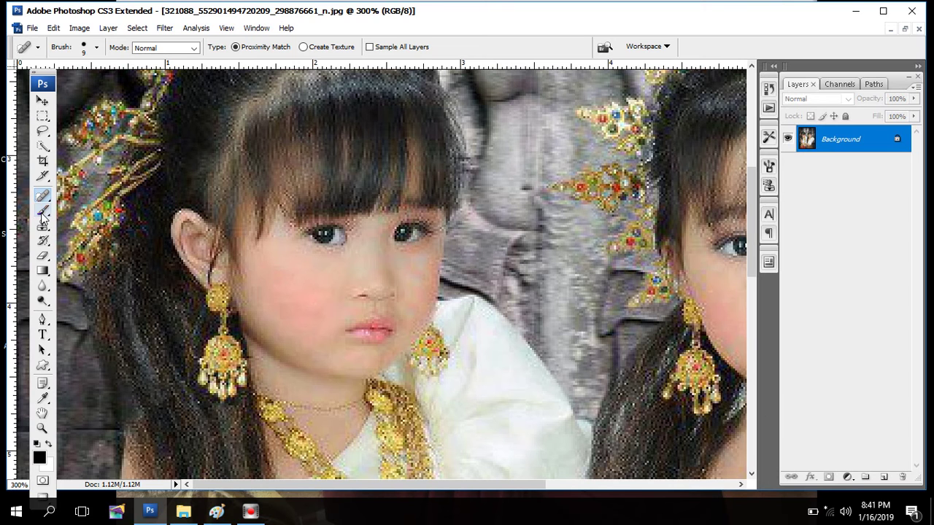
Paint six black dots across the left girl's cheek with the Brush Tool.
{"action": "left_click", "coordinate": [42, 211]}
{"action": "left_click", "coordinate": [77, 208]}
{"action": "left_click", "coordinate": [331, 268]}
{"action": "left_click", "coordinate": [324, 289]}
{"action": "left_click", "coordinate": [295, 284]}
{"action": "left_click", "coordinate": [306, 318]}
{"action": "left_click", "coordinate": [287, 246]}
{"action": "left_click", "coordinate": [269, 281]}
Switch to the Spot Healing Brush and heal the upper cheek dots.
{"action": "right_click", "coordinate": [44, 210]}
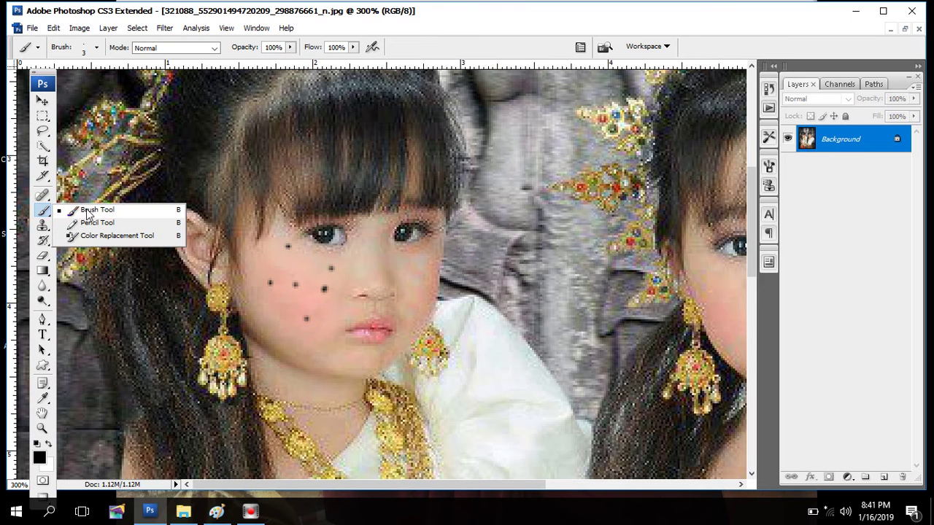
{"action": "left_click", "coordinate": [42, 197]}
{"action": "right_click", "coordinate": [41, 201]}
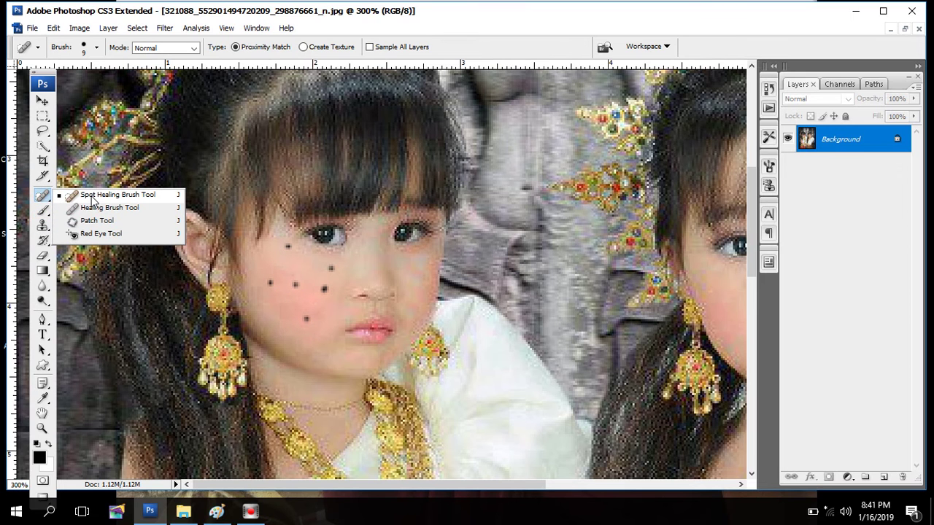
{"action": "left_click", "coordinate": [110, 194]}
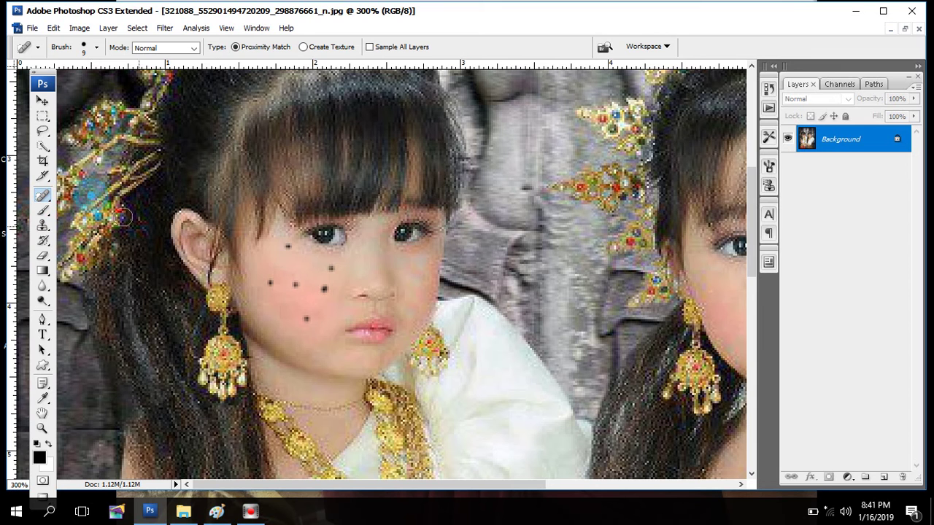
{"action": "left_click", "coordinate": [286, 250]}
{"action": "left_click", "coordinate": [270, 282]}
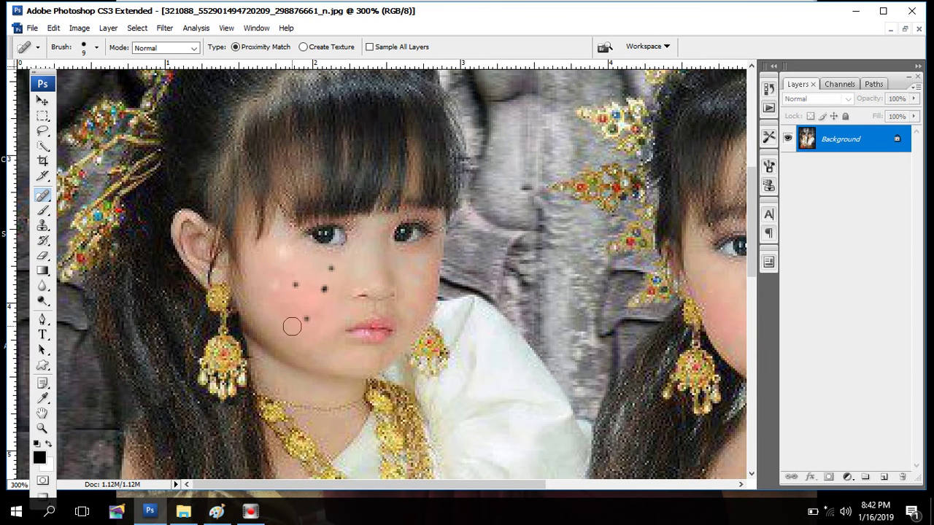
{"action": "left_click", "coordinate": [295, 285]}
{"action": "left_click", "coordinate": [288, 246]}
{"action": "left_click", "coordinate": [332, 269]}
{"action": "left_click", "coordinate": [330, 267]}
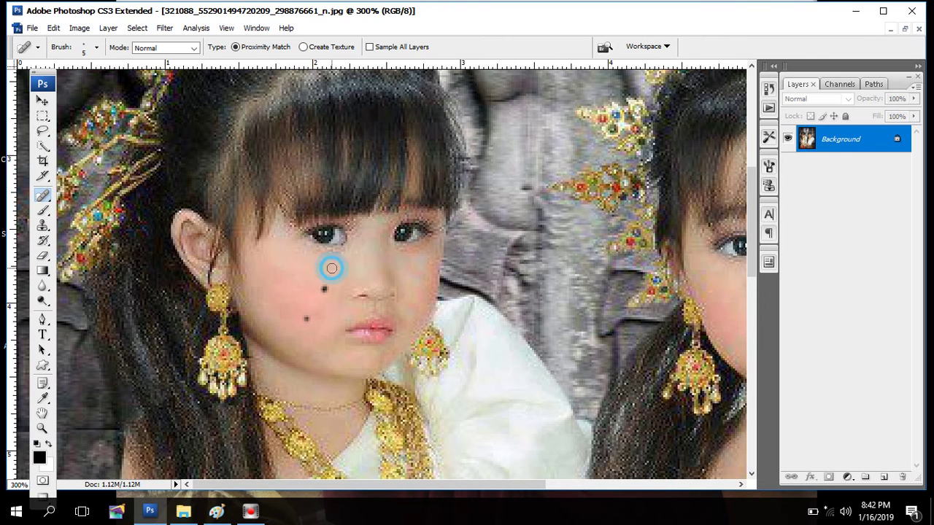
Enlarge the brush to 15 px, heal the lower dots, then undo the last heals.
{"action": "key", "text": "bracketright"}
{"action": "key", "text": "bracketright"}
{"action": "key", "text": "bracketright"}
{"action": "left_click", "coordinate": [325, 288]}
{"action": "key", "text": "bracketright"}
{"action": "left_click", "coordinate": [305, 319]}
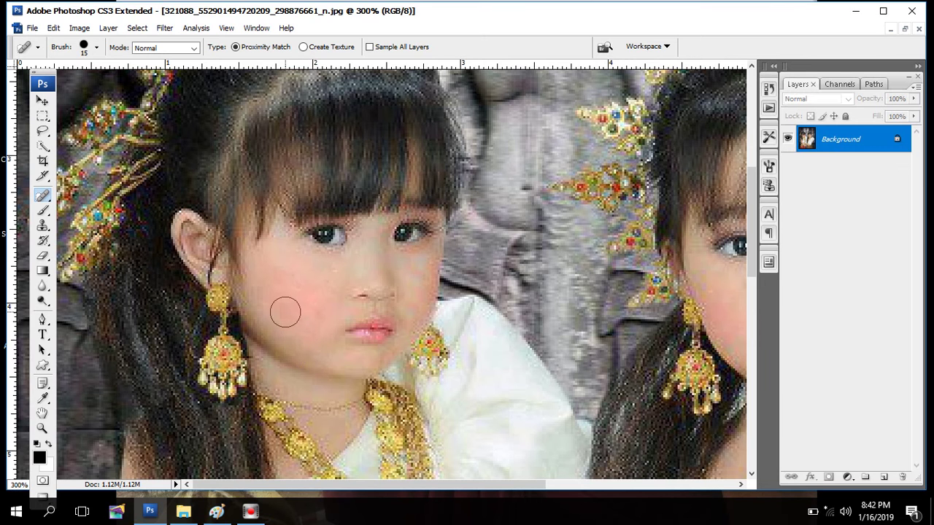
{"action": "key", "text": "ctrl+alt+z"}
{"action": "key", "text": "ctrl+alt+z"}
{"action": "left_click", "coordinate": [43, 197]}
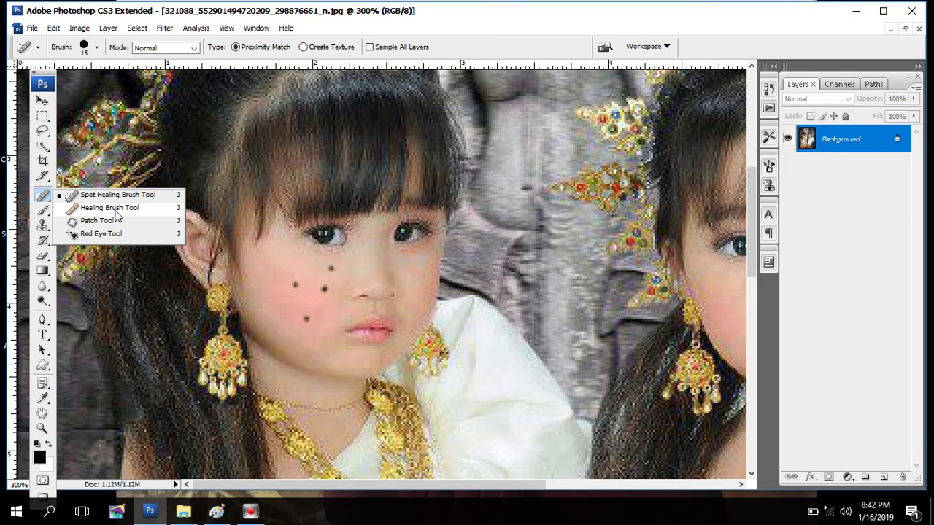
Switch to the Healing Brush and sample clean skin to heal a dark cheek spot.
{"action": "left_click", "coordinate": [109, 220]}
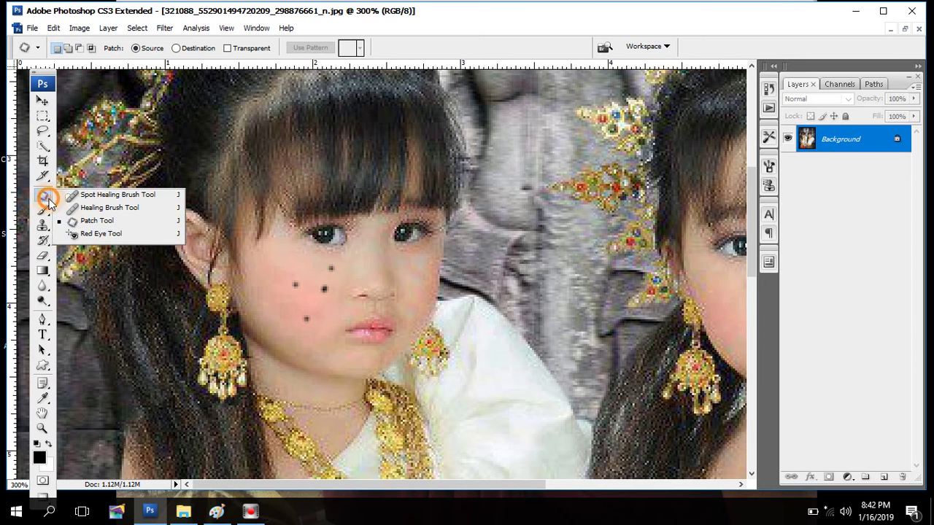
{"action": "left_click_drag", "start_coordinate": [49, 201], "coordinate": [110, 206]}
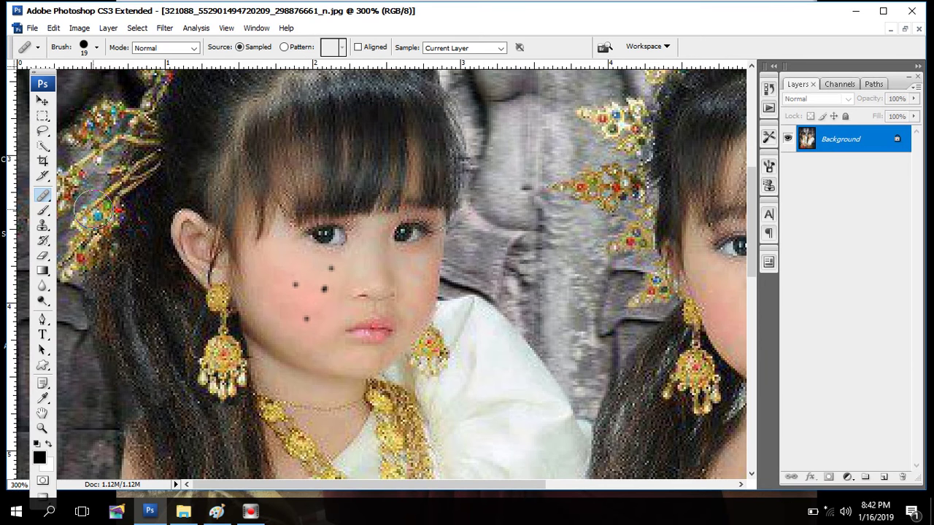
{"action": "left_click", "coordinate": [292, 268], "text": "alt"}
{"action": "left_click", "coordinate": [278, 267], "text": "alt"}
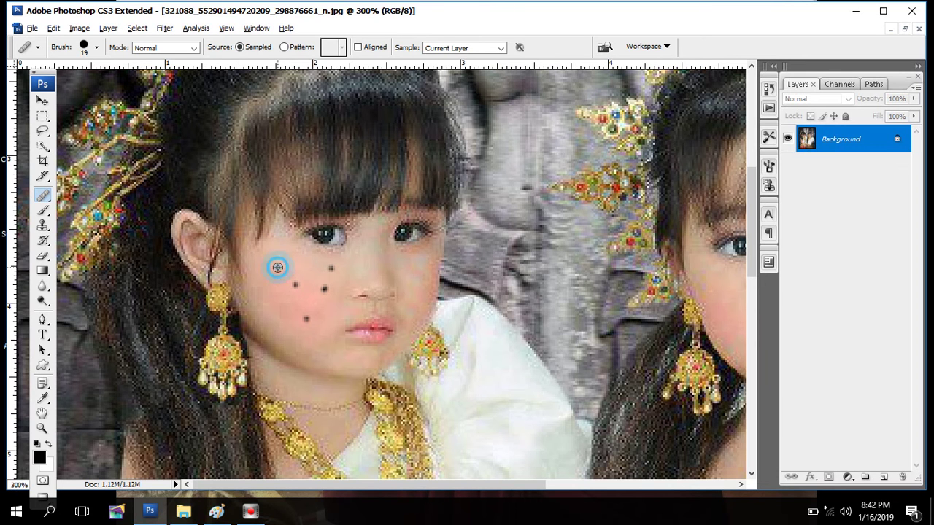
{"action": "left_click", "coordinate": [294, 284]}
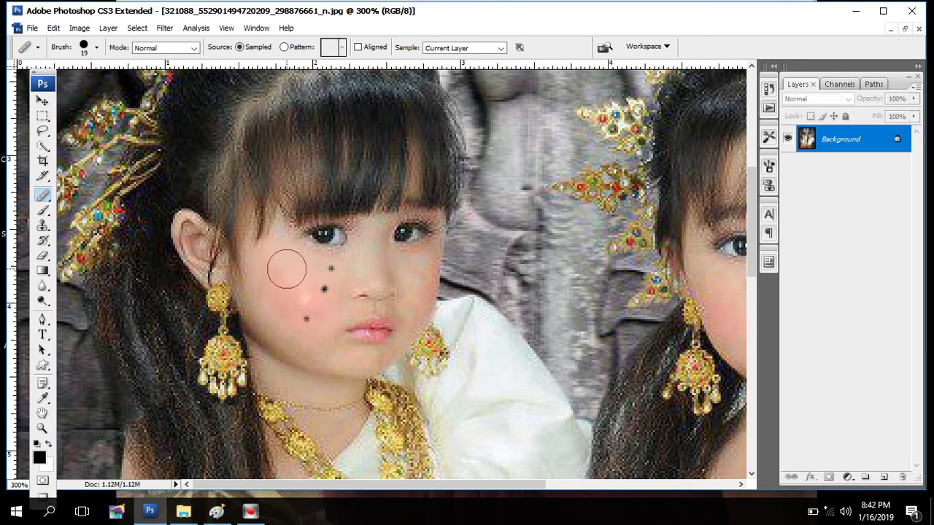
Heal the lowest dot near the left girl's mouth, then select the Patch Tool.
{"action": "right_click", "coordinate": [45, 196]}
{"action": "left_click", "coordinate": [80, 207]}
{"action": "left_click", "coordinate": [282, 265], "text": "alt"}
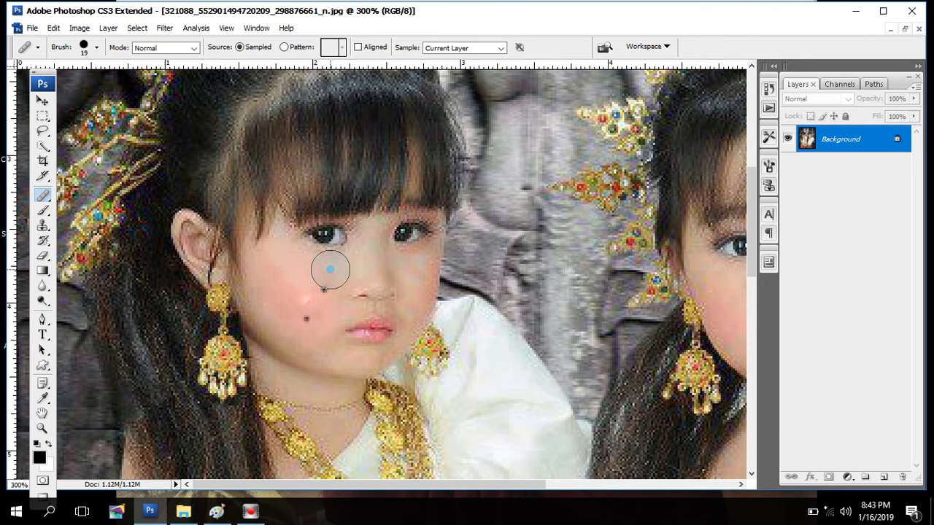
{"action": "left_click", "coordinate": [274, 269], "text": "alt"}
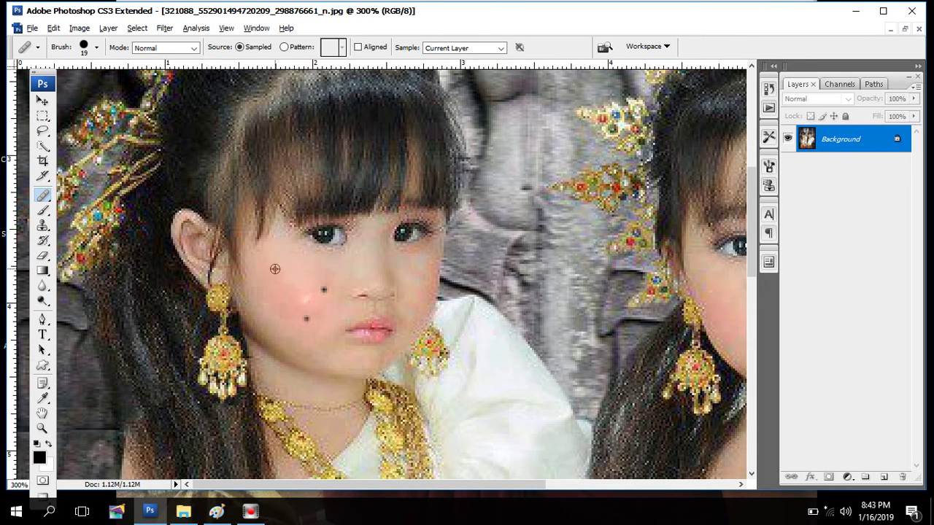
{"action": "left_click", "coordinate": [316, 285]}
{"action": "left_click", "coordinate": [301, 280]}
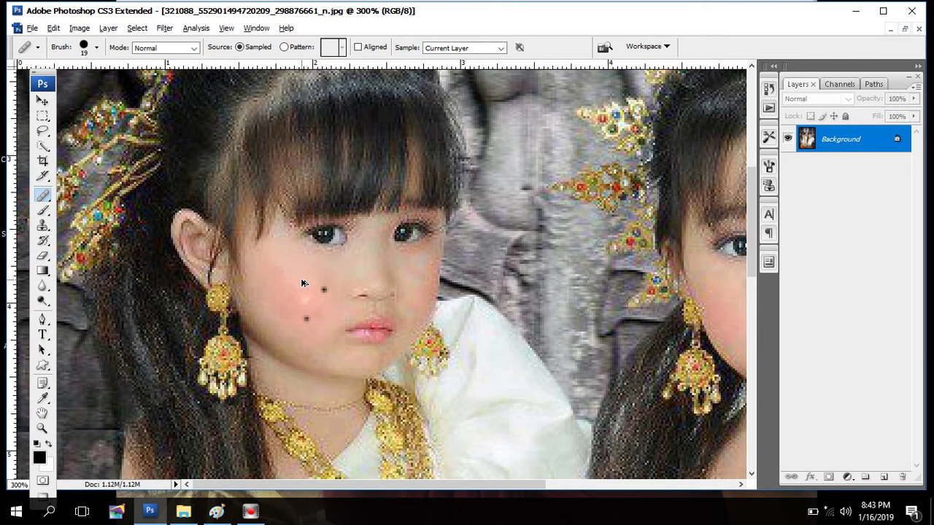
{"action": "right_click", "coordinate": [42, 195]}
{"action": "left_click", "coordinate": [83, 217]}
Patch the remaining dot on the left girl's cheek with nearby clean skin.
{"action": "right_click", "coordinate": [43, 196]}
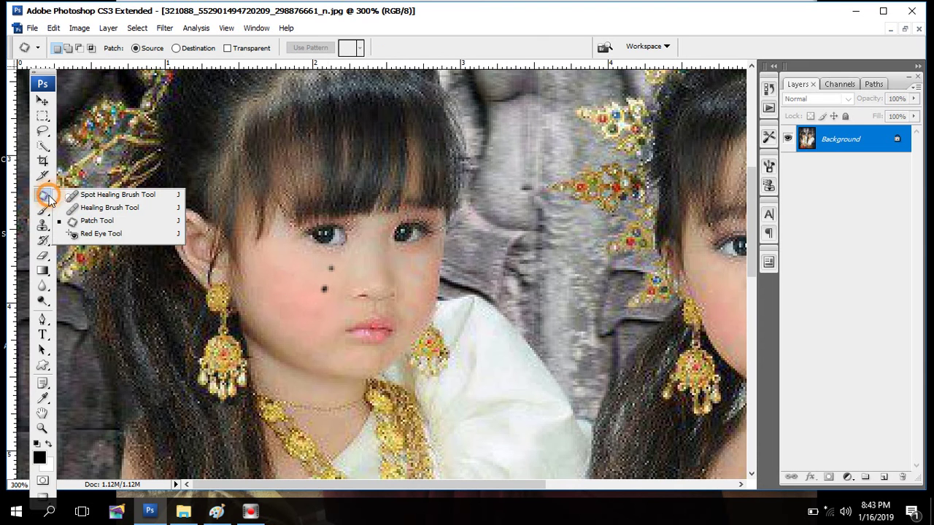
{"action": "left_click", "coordinate": [94, 224]}
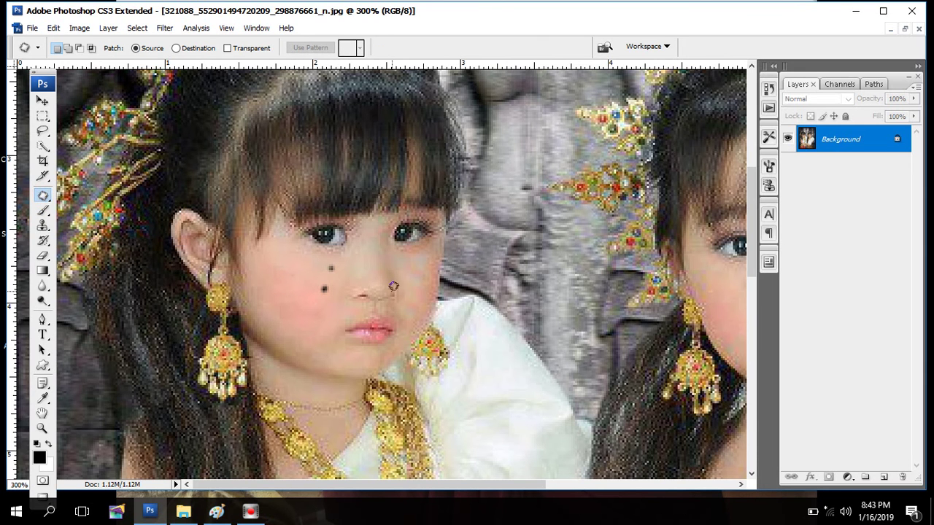
{"action": "mouse_move", "coordinate": [324, 298]}
{"action": "left_mouse_down"}
{"action": "mouse_move", "coordinate": [328, 276]}
{"action": "mouse_move", "coordinate": [317, 301]}
{"action": "left_mouse_up"}
{"action": "left_click", "coordinate": [329, 279]}
{"action": "mouse_move", "coordinate": [323, 267]}
{"action": "left_mouse_down"}
{"action": "mouse_move", "coordinate": [316, 282]}
{"action": "mouse_move", "coordinate": [340, 252]}
{"action": "mouse_move", "coordinate": [377, 339]}
{"action": "left_mouse_up"}
{"action": "left_click", "coordinate": [344, 265]}
Try patches on the eye, nose and right girl's mouth, then undo the mistaken ones.
{"action": "left_click", "coordinate": [387, 238]}
{"action": "left_click_drag", "start_coordinate": [405, 295], "coordinate": [376, 333]}
{"action": "left_click_drag", "start_coordinate": [419, 263], "coordinate": [328, 278]}
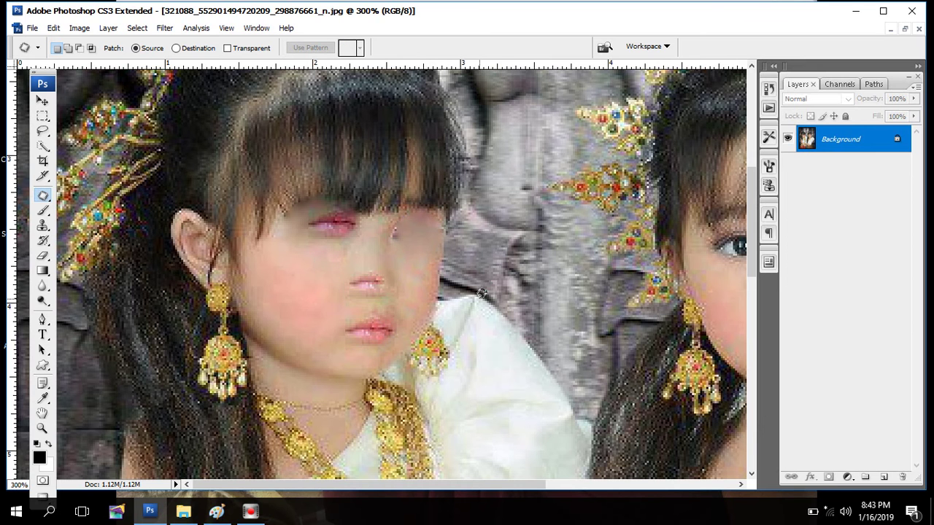
{"action": "left_click_drag", "start_coordinate": [508, 287], "coordinate": [397, 292]}
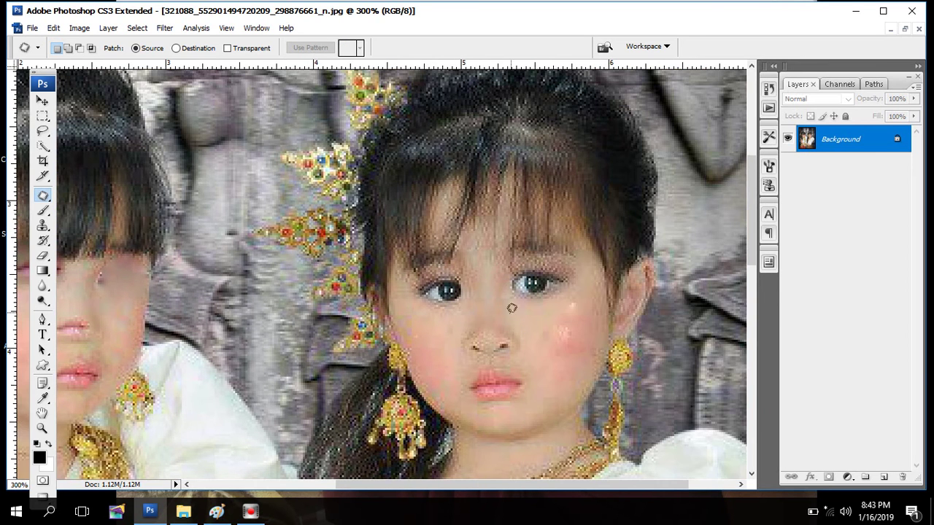
{"action": "left_click_drag", "start_coordinate": [524, 379], "coordinate": [464, 396]}
{"action": "left_click_drag", "start_coordinate": [535, 395], "coordinate": [568, 300]}
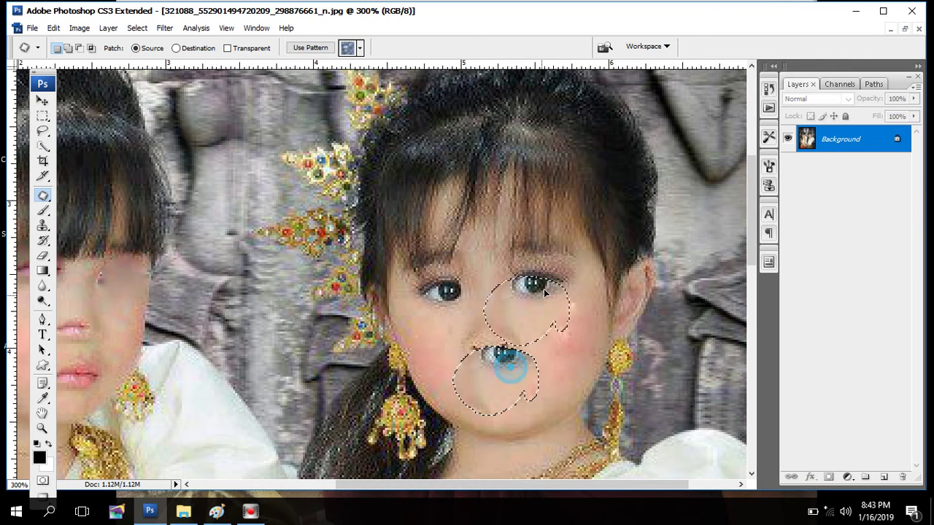
{"action": "left_click", "coordinate": [530, 315]}
{"action": "key", "text": "ctrl+alt+z"}
{"action": "key", "text": "ctrl+alt+z"}
{"action": "key", "text": "ctrl+alt+z"}
{"action": "key", "text": "ctrl+alt+z"}
{"action": "key", "text": "ctrl+alt+z"}
{"action": "key", "text": "ctrl+alt+z"}
{"action": "key", "text": "ctrl+alt+z"}
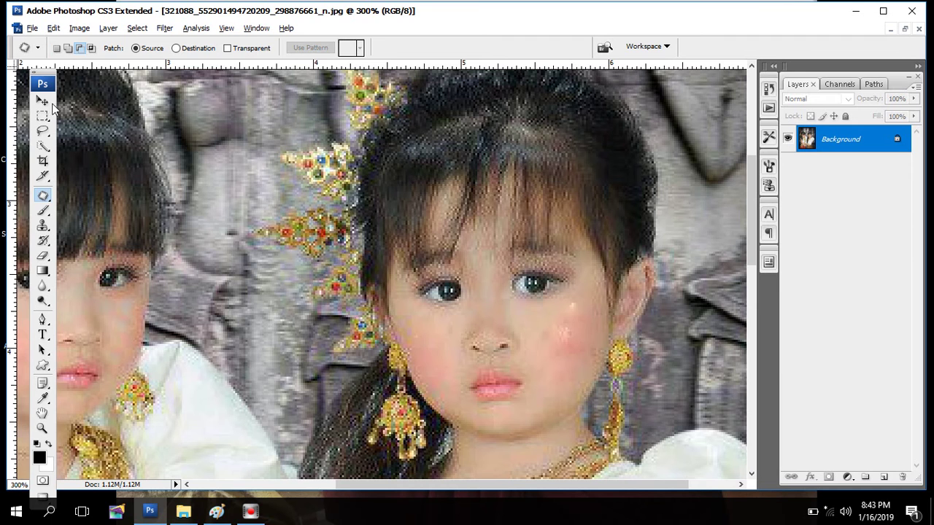
Zoom out on the girls' photo until it shows whole at 66.7%.
{"action": "left_click", "coordinate": [42, 101]}
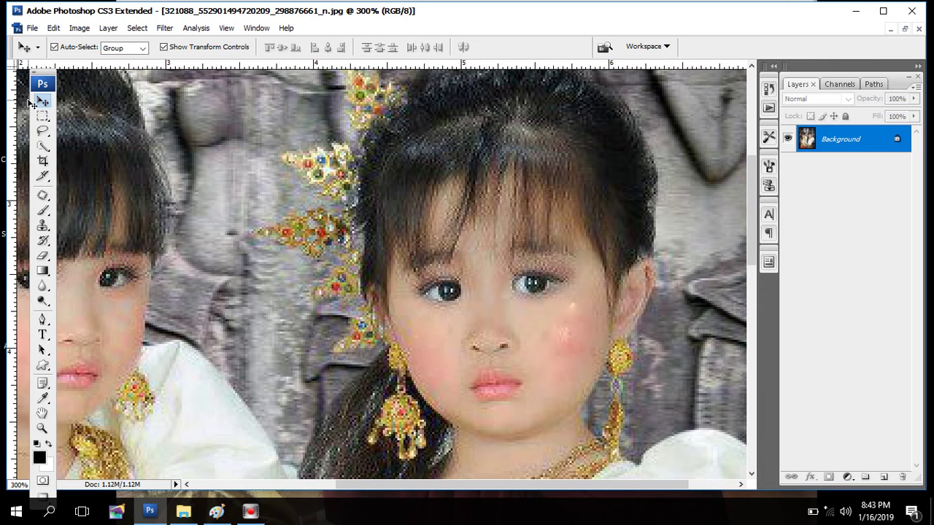
{"action": "left_click", "coordinate": [42, 116]}
{"action": "left_click", "coordinate": [44, 99]}
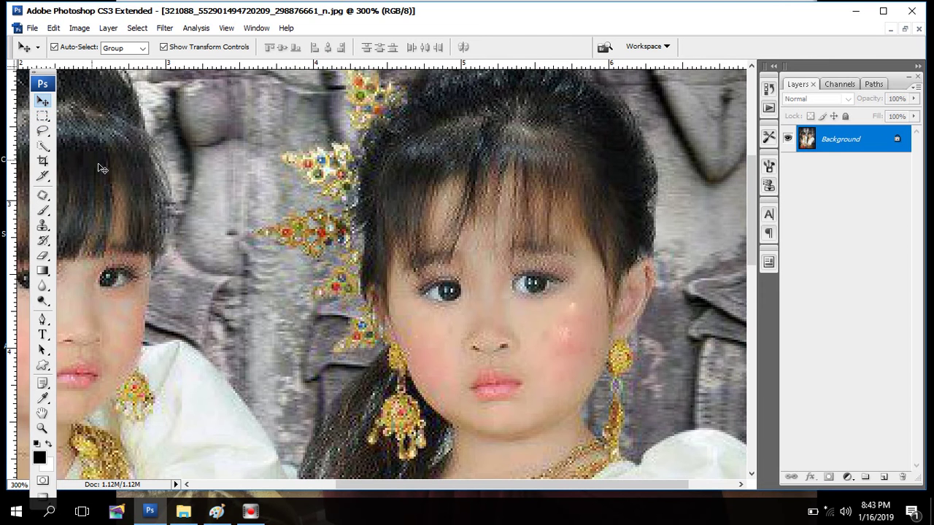
{"action": "left_click", "coordinate": [218, 223], "text": "alt"}
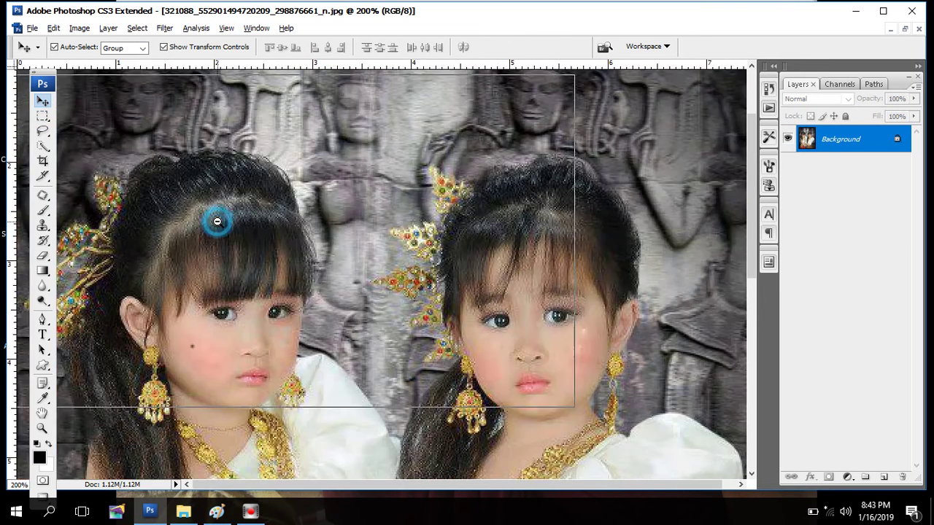
{"action": "left_click", "coordinate": [218, 222], "text": "alt"}
{"action": "left_click", "coordinate": [255, 240], "text": "alt"}
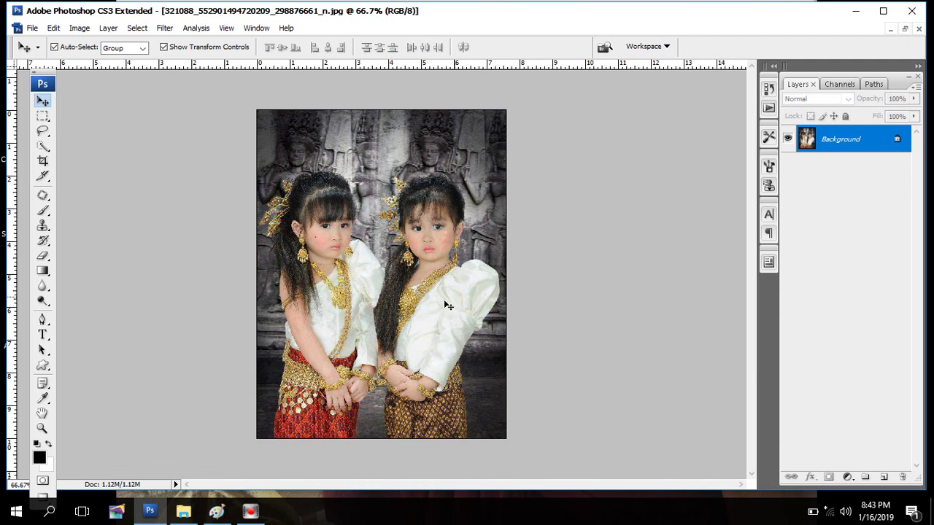
Marquee-select the left half of the photo and create a new blank document.
{"action": "left_click", "coordinate": [42, 116]}
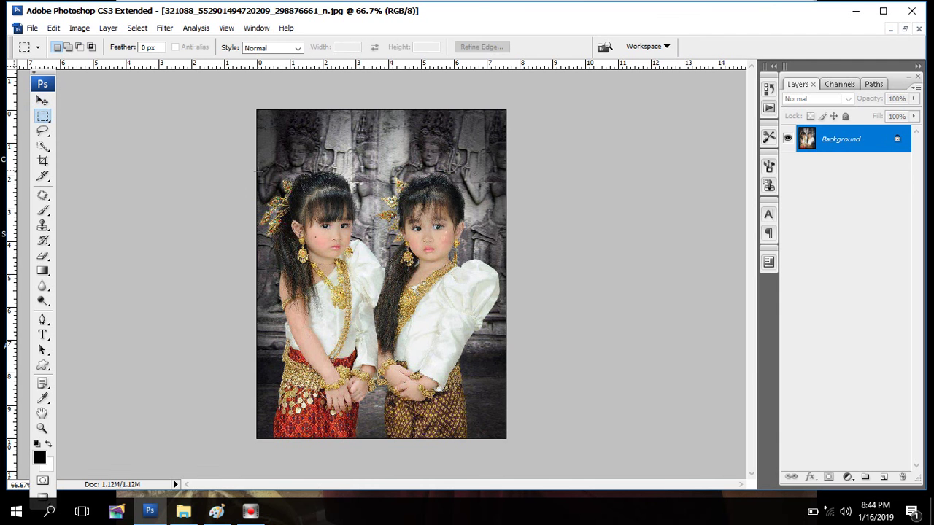
{"action": "left_click_drag", "start_coordinate": [256, 167], "coordinate": [377, 438]}
{"action": "key", "text": "ctrl+n"}
{"action": "key", "text": "Escape"}
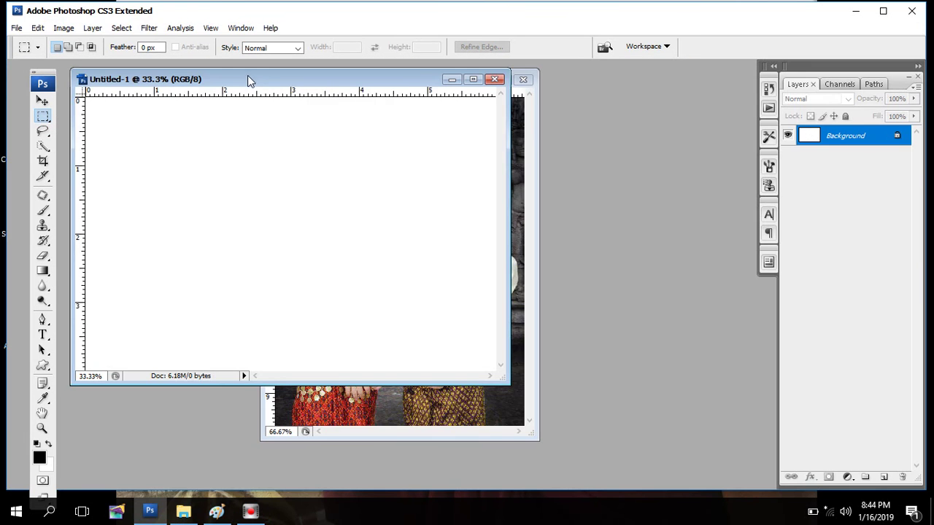
Float both document windows and redraw the rectangle around the left girl.
{"action": "mouse_move", "coordinate": [248, 75]}
{"action": "left_mouse_down"}
{"action": "mouse_move", "coordinate": [279, 121]}
{"action": "mouse_move", "coordinate": [412, 195]}
{"action": "left_mouse_up"}
{"action": "left_click", "coordinate": [332, 148]}
{"action": "left_click_drag", "start_coordinate": [293, 154], "coordinate": [387, 425]}
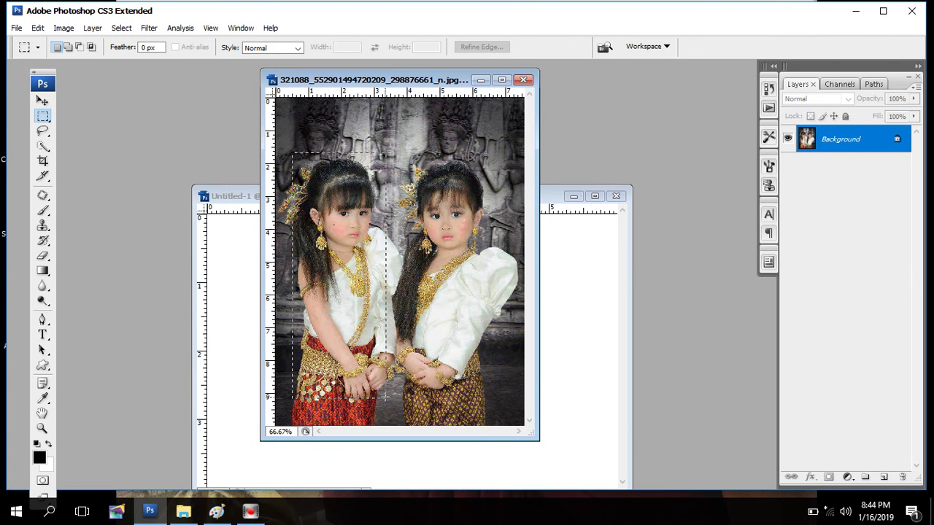
Copy the selected girl into Untitled-1, enlarge her and move her left.
{"action": "left_click", "coordinate": [42, 100]}
{"action": "left_click_drag", "start_coordinate": [318, 79], "coordinate": [632, 139]}
{"action": "mouse_move", "coordinate": [642, 257]}
{"action": "left_mouse_down"}
{"action": "mouse_move", "coordinate": [436, 290]}
{"action": "mouse_move", "coordinate": [329, 287]}
{"action": "left_mouse_up"}
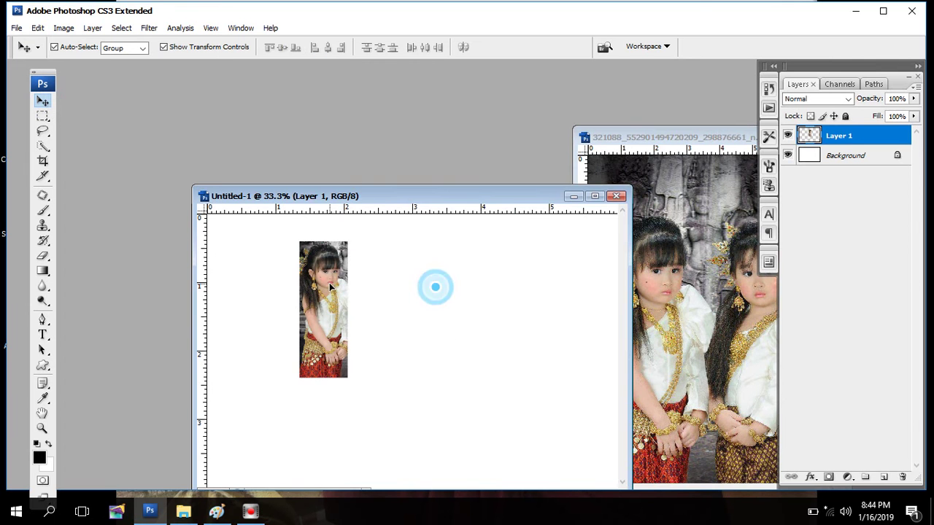
{"action": "mouse_move", "coordinate": [349, 379]}
{"action": "left_mouse_down"}
{"action": "mouse_move", "coordinate": [406, 413]}
{"action": "mouse_move", "coordinate": [374, 416]}
{"action": "left_mouse_up"}
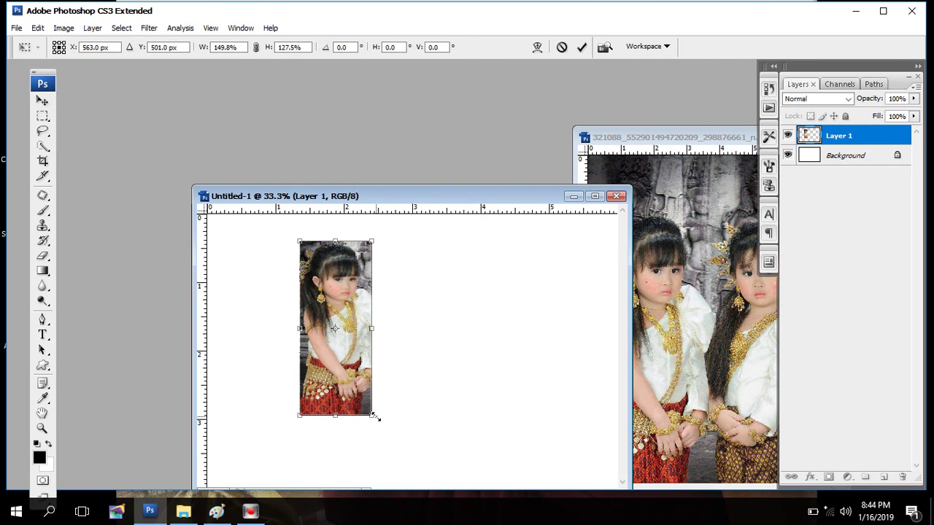
{"action": "key", "text": "Return"}
{"action": "mouse_move", "coordinate": [340, 315]}
{"action": "left_mouse_down"}
{"action": "mouse_move", "coordinate": [332, 329]}
{"action": "mouse_move", "coordinate": [410, 287]}
{"action": "left_mouse_up"}
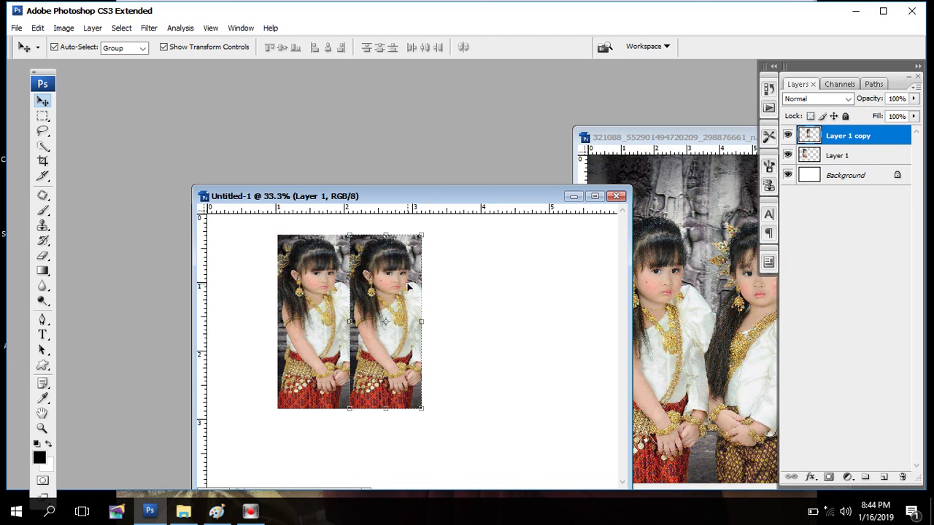
Mirror the duplicate girl with Free Transform's Flip Horizontal.
{"action": "key", "text": "ctrl+t"}
{"action": "right_click", "coordinate": [409, 287]}
{"action": "left_click", "coordinate": [436, 460]}
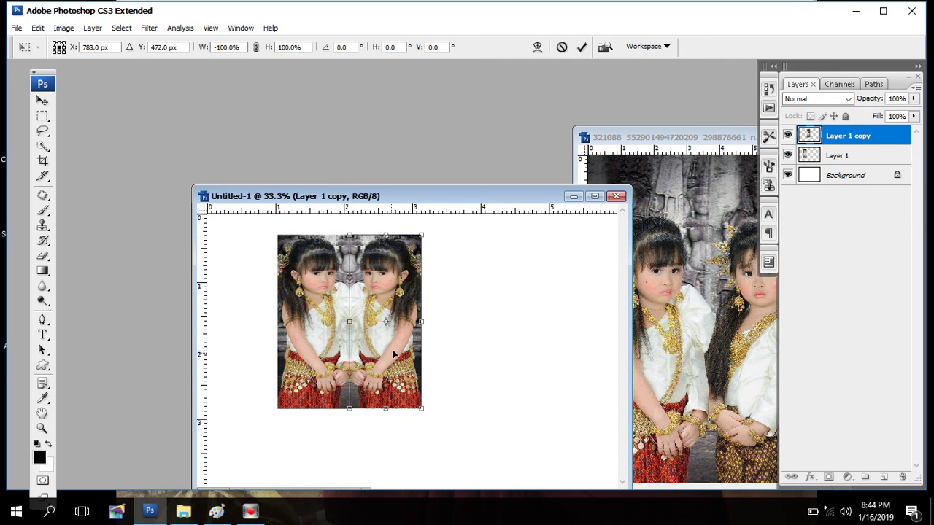
{"action": "key", "text": "Return"}
{"action": "left_click", "coordinate": [452, 288]}
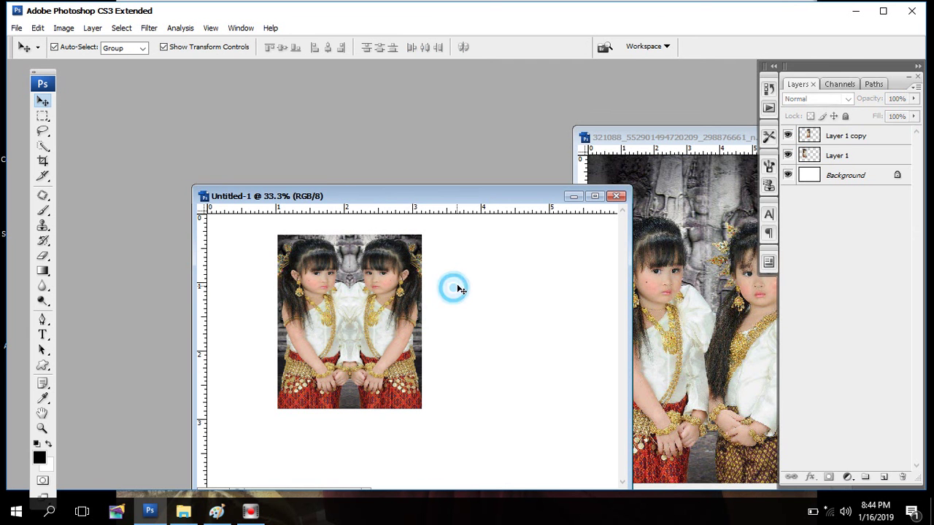
Rearrange the windows, maximize the girls' photo and clear its selection.
{"action": "left_click", "coordinate": [683, 286]}
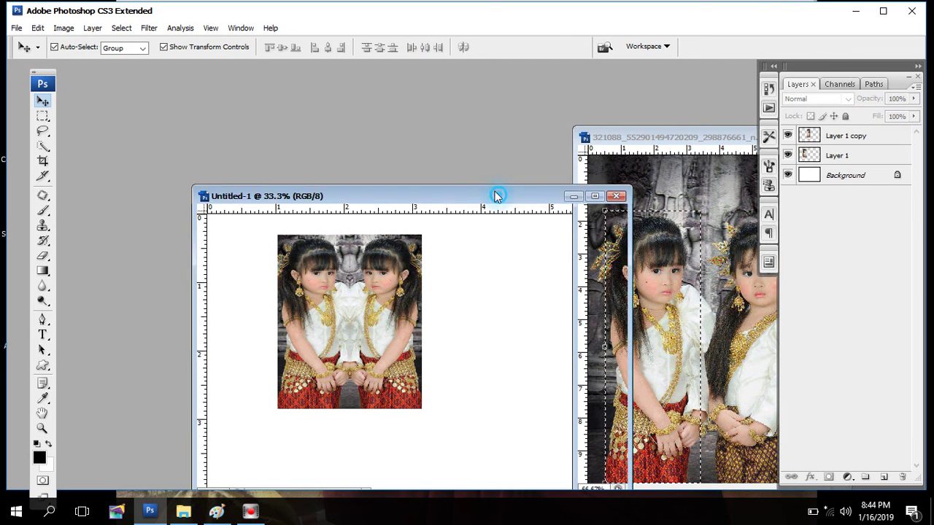
{"action": "left_click_drag", "start_coordinate": [501, 195], "coordinate": [413, 132]}
{"action": "left_click", "coordinate": [306, 223]}
{"action": "left_click", "coordinate": [446, 223]}
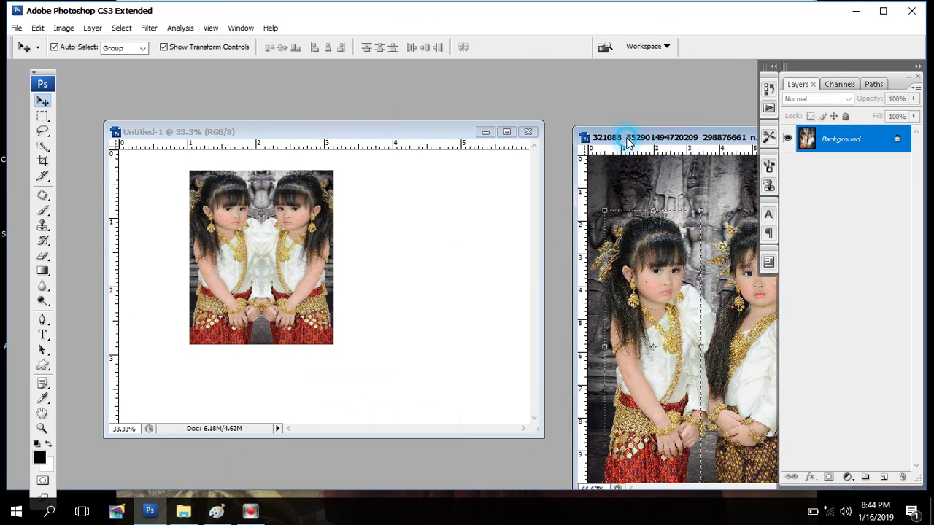
{"action": "left_click_drag", "start_coordinate": [625, 136], "coordinate": [327, 118]}
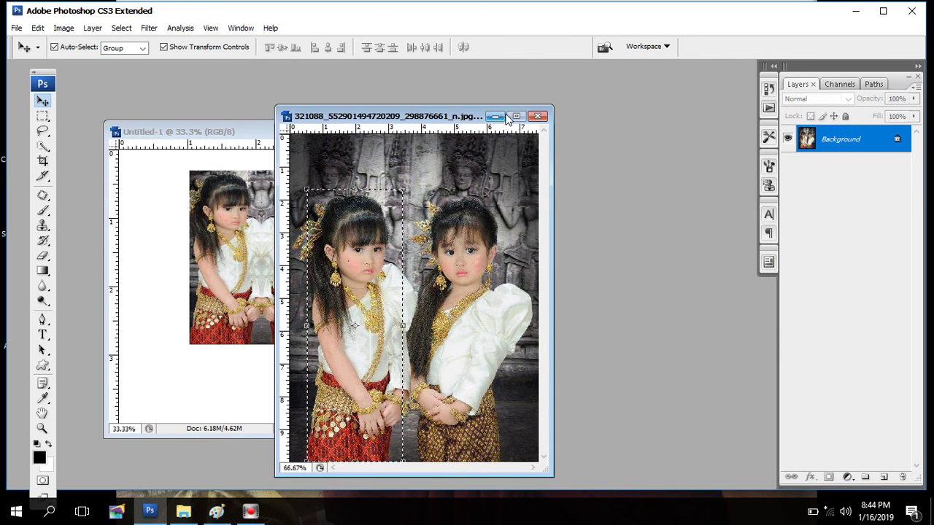
{"action": "left_click", "coordinate": [515, 116]}
{"action": "key", "text": "ctrl+d"}
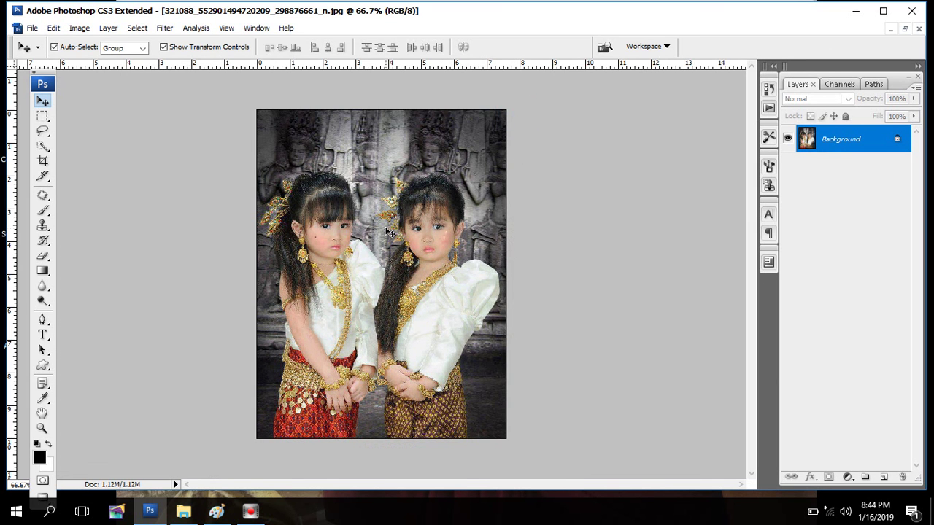
Open the giraffe photo with Ctrl+O.
{"action": "key", "text": "ctrl+o"}
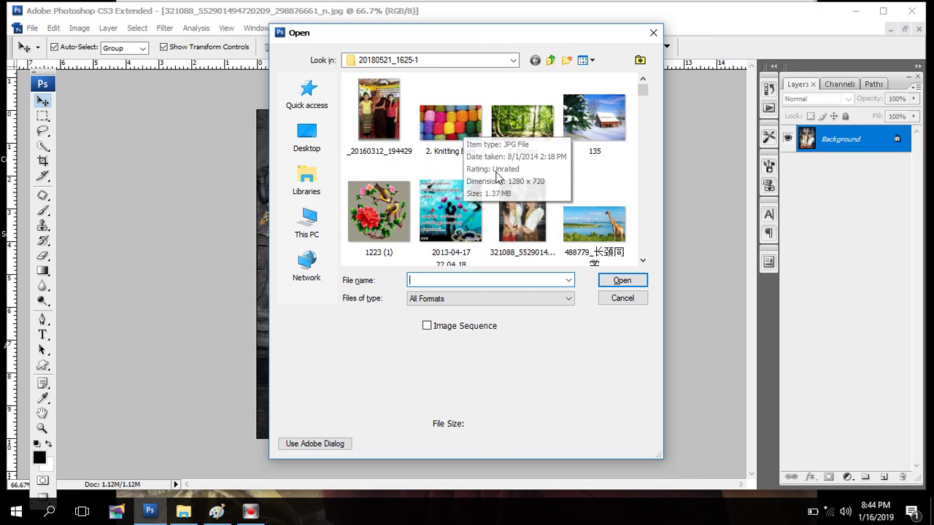
{"action": "left_click", "coordinate": [450, 212]}
{"action": "left_click", "coordinate": [381, 216]}
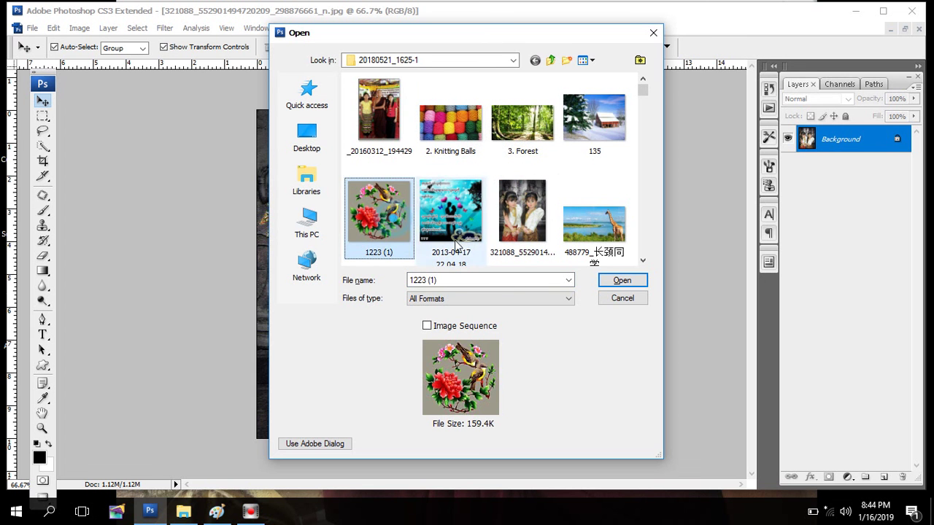
{"action": "left_click", "coordinate": [614, 252]}
{"action": "left_click", "coordinate": [621, 280]}
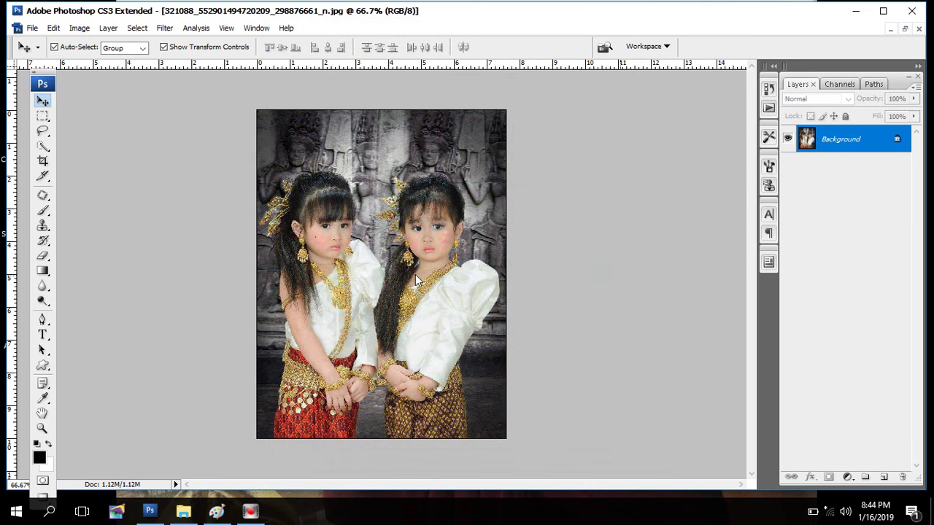
Show the giraffe photo whole at 50% and select the Lasso Tool.
{"action": "left_click", "coordinate": [513, 291]}
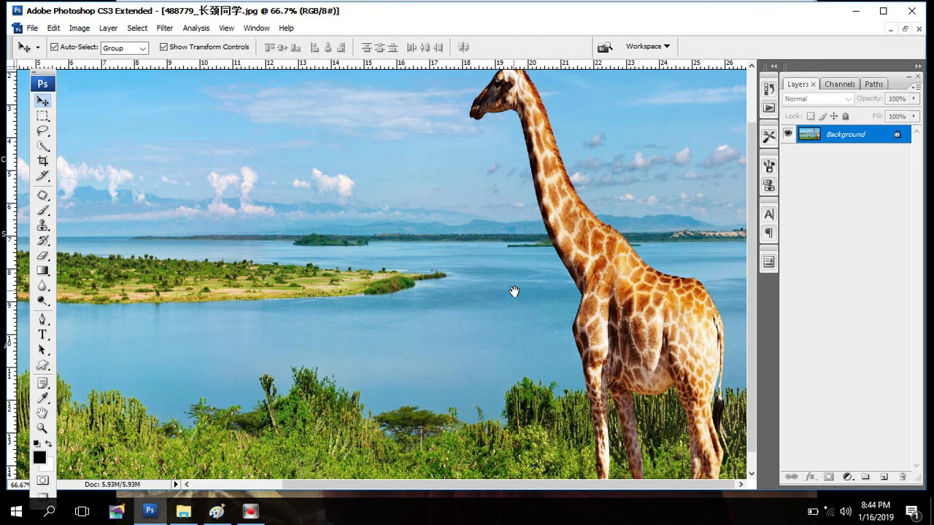
{"action": "key", "text": "ctrl+minus"}
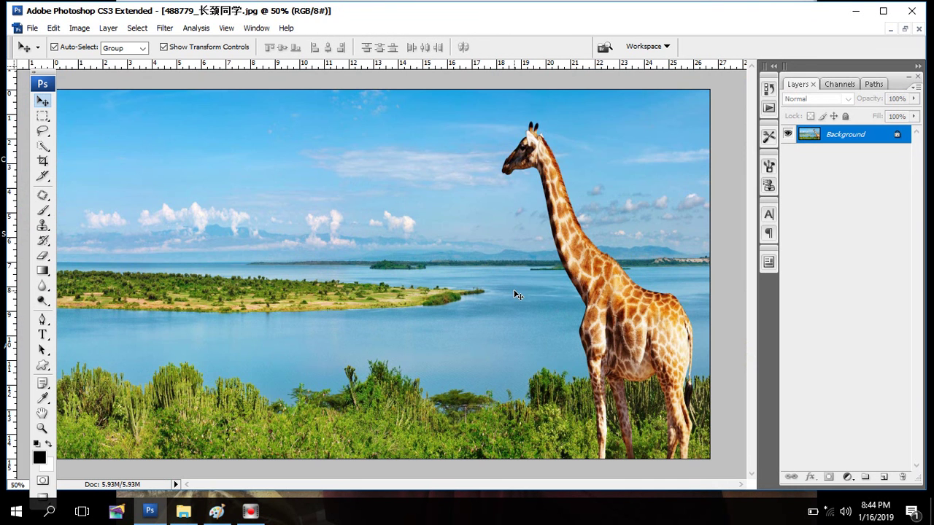
{"action": "left_click", "coordinate": [42, 116]}
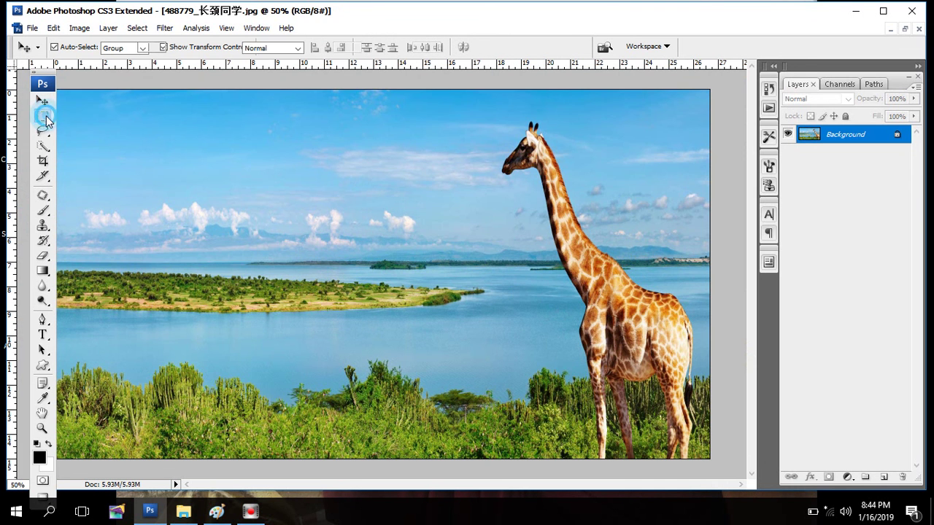
{"action": "left_click", "coordinate": [42, 130]}
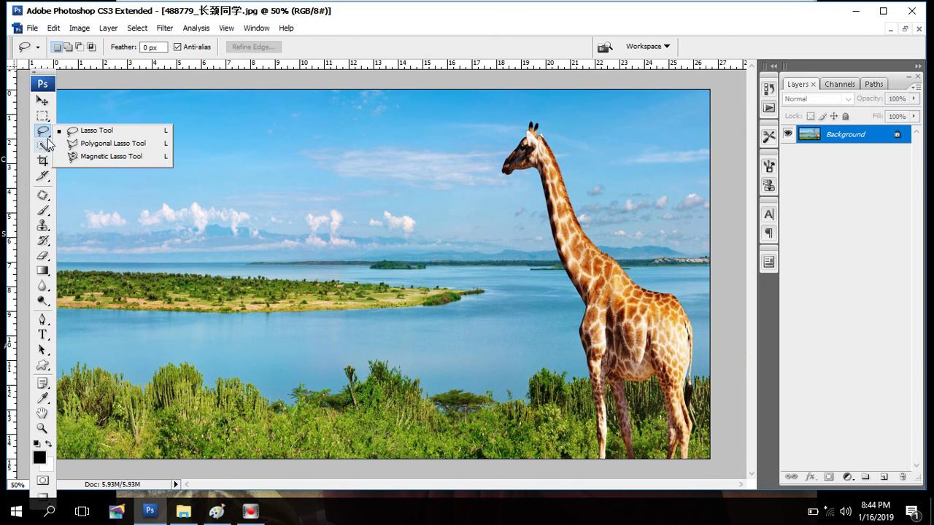